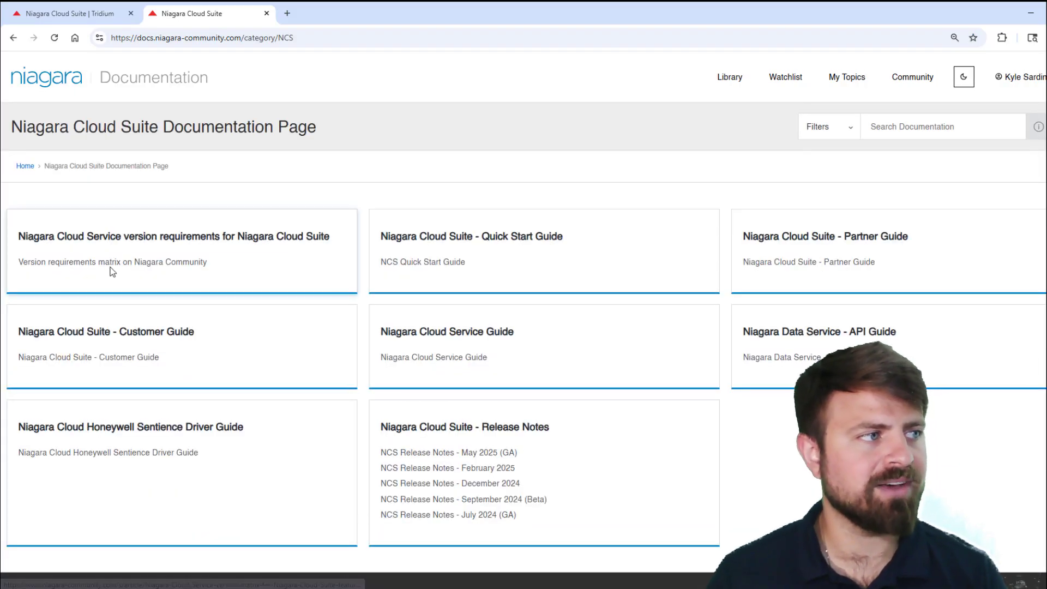
# Open the Niagara Cloud Service version requirements article and review the minimum versions for Niagara Cloud Suite features
pyautogui.click(117, 263)
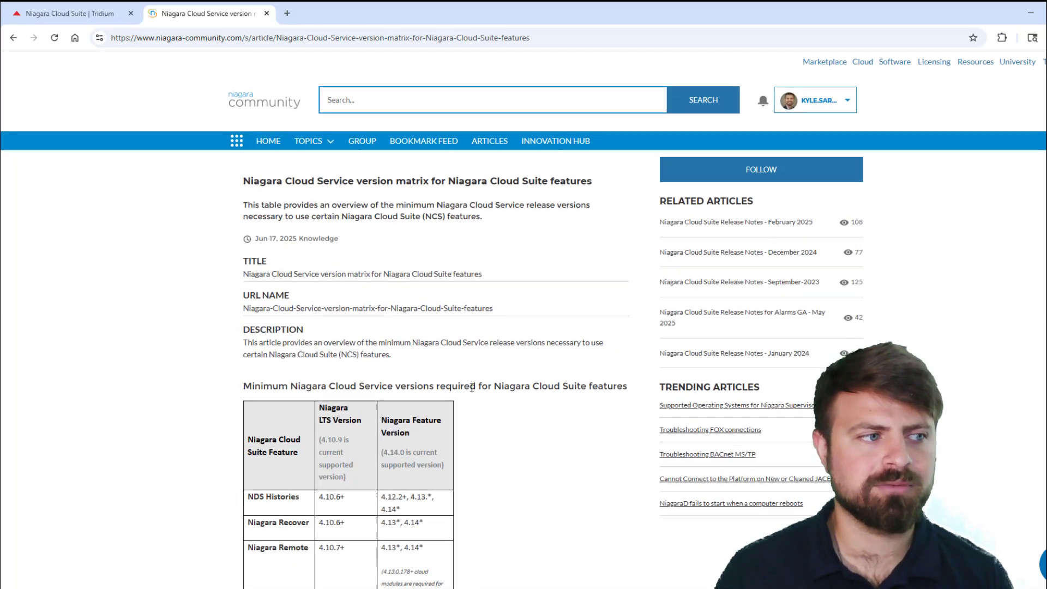
pyautogui.scroll(-5, 470, 388)
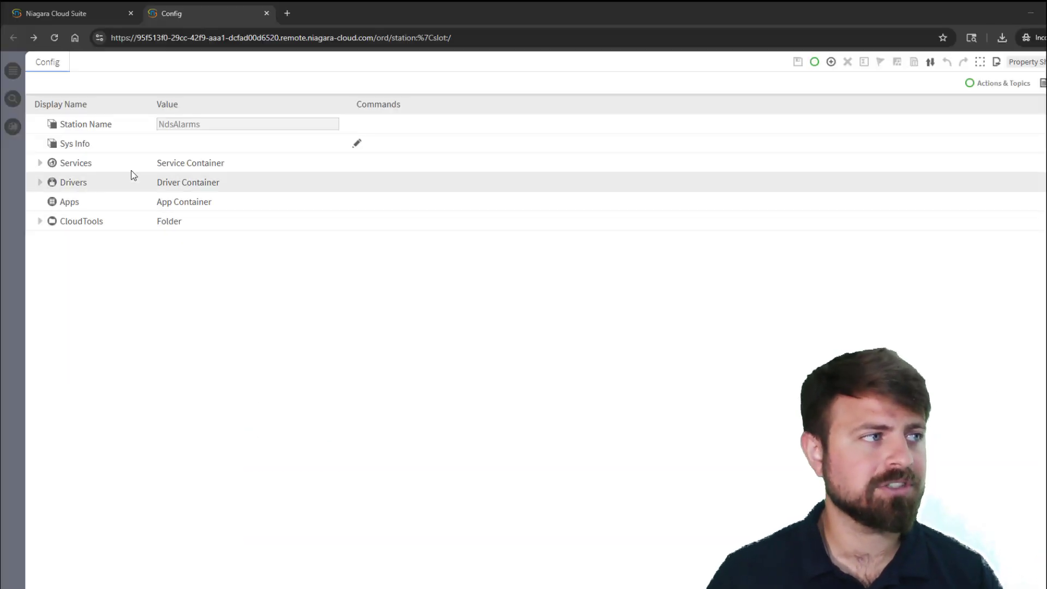
# Open the station's NiagaraCloudService and examine the properties of its Alarm channel
pyautogui.click(40, 163)
pyautogui.scroll(-3, 135, 360)
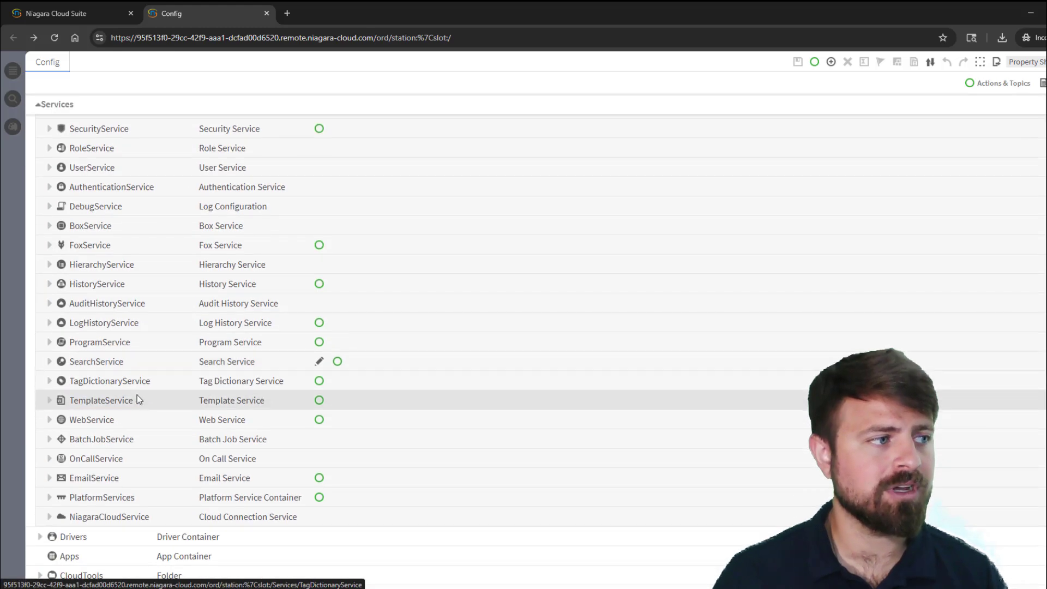
pyautogui.click(116, 516)
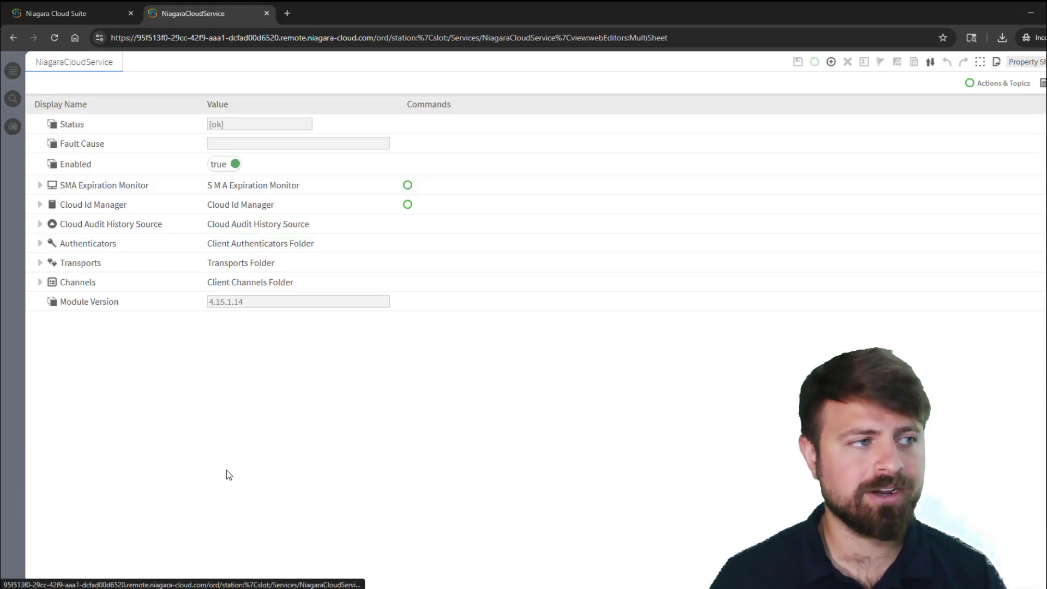
pyautogui.click(40, 283)
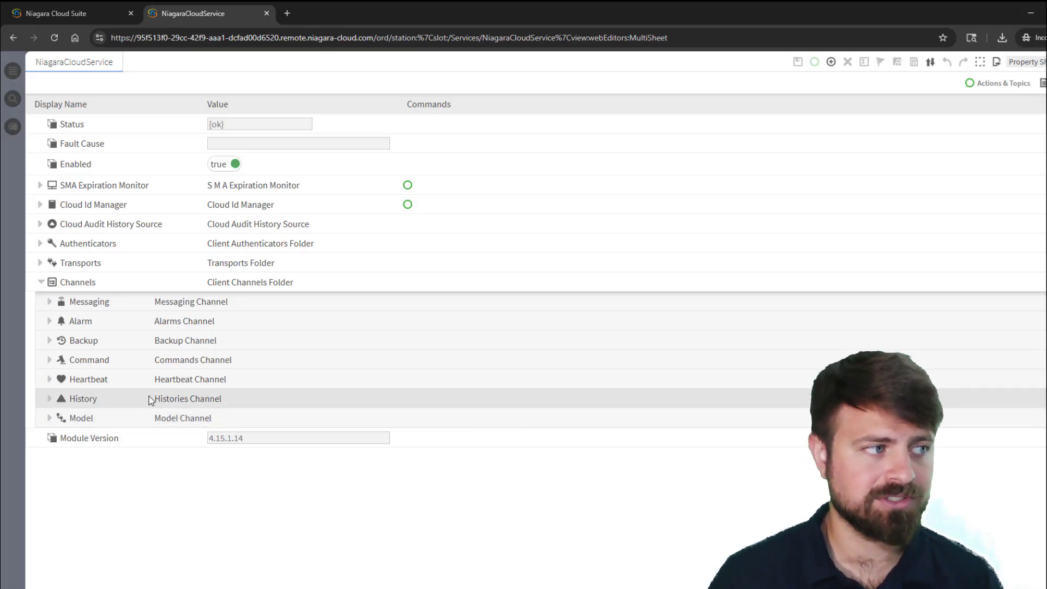
pyautogui.click(50, 322)
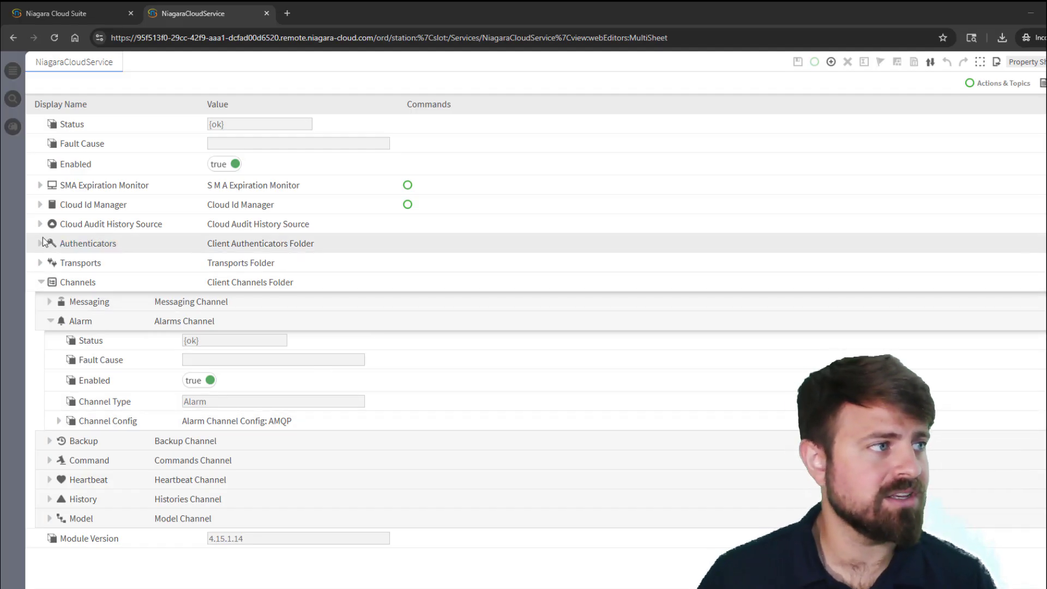
# Open the station's AlarmService wire sheet and place the CloudLinkAlarmRecipient block below the OnCallRecipient
pyautogui.click(12, 37)
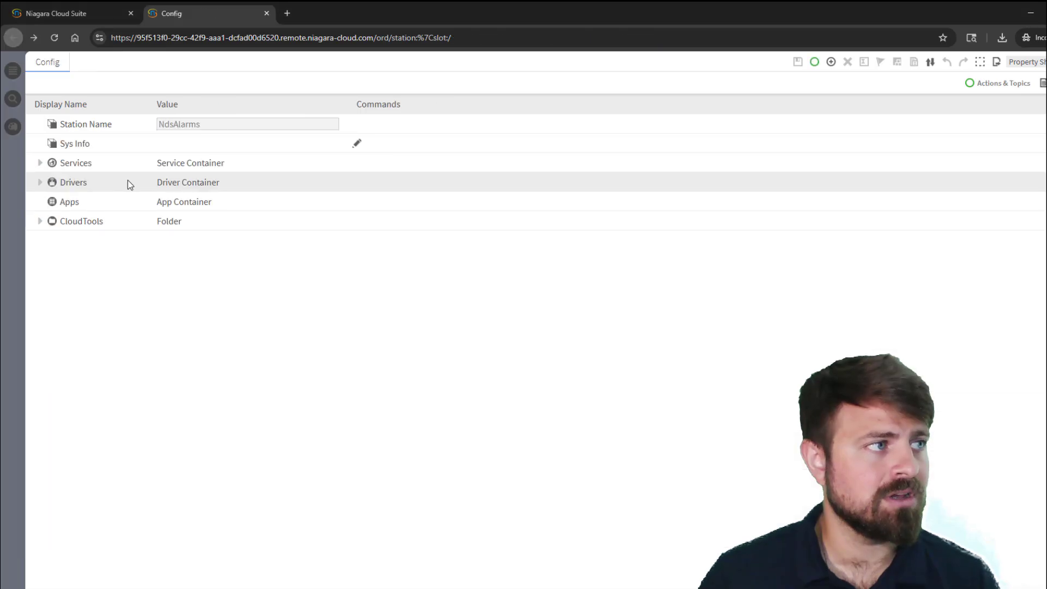
pyautogui.click(41, 162)
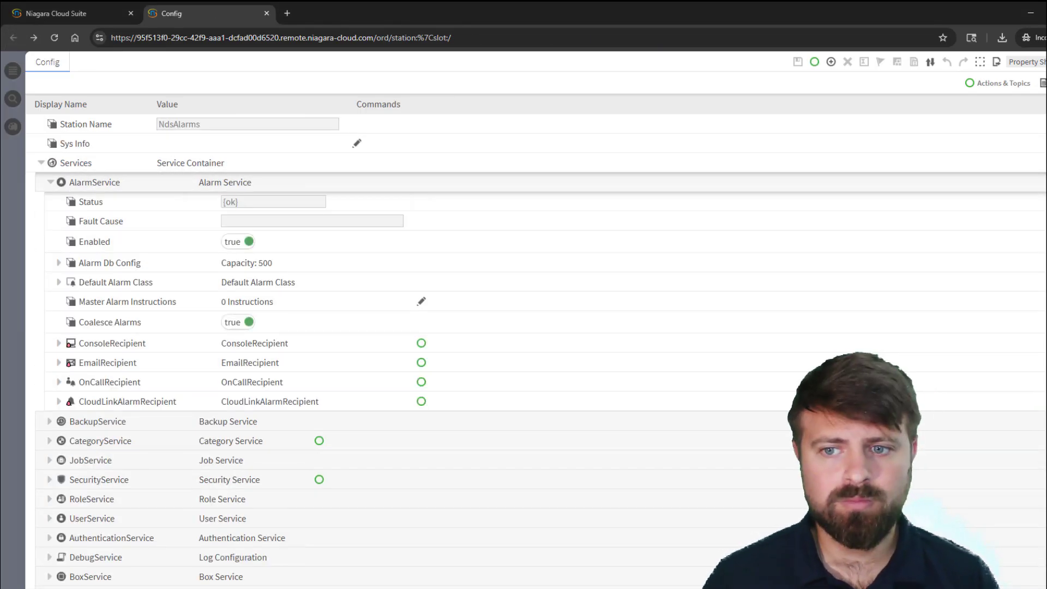
pyautogui.click(95, 183)
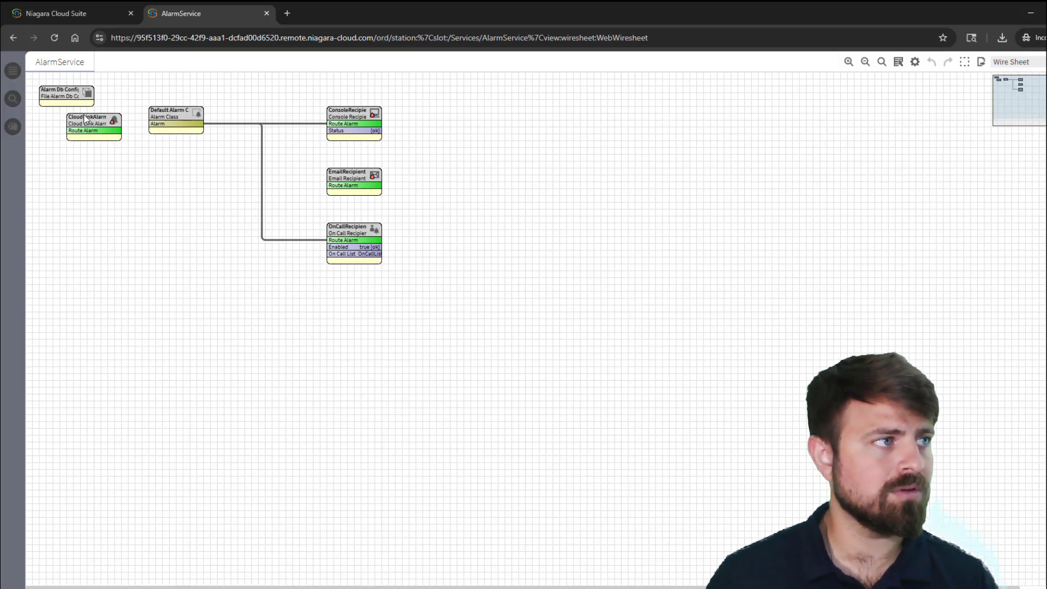
pyautogui.moveTo(85, 115); pyautogui.dragTo(338, 306)
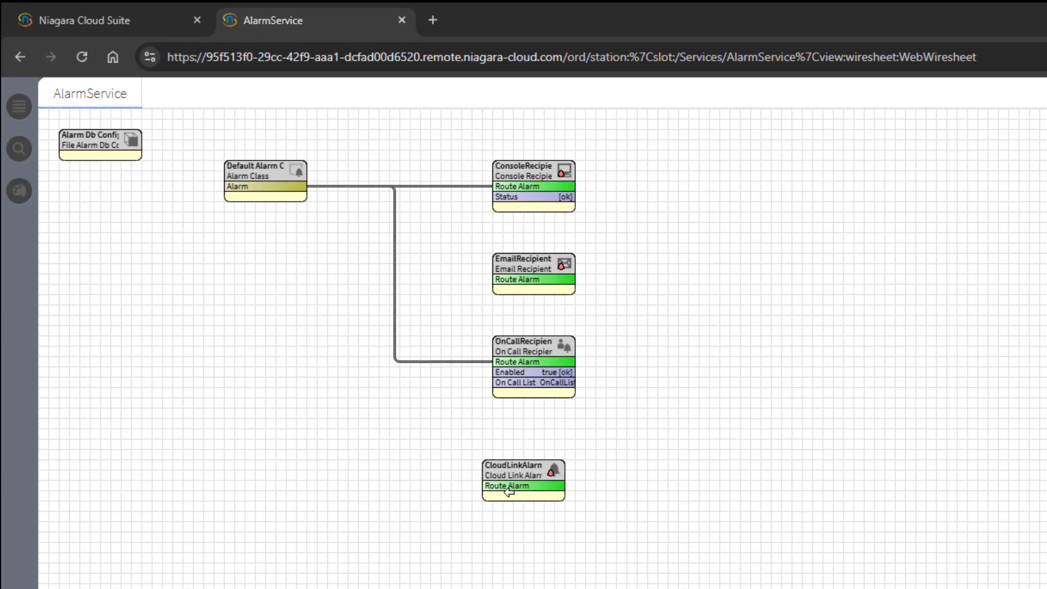
# Add an AlarmClass component from the alarm palette to the AlarmService wire sheet and name it CloudAlarms
pyautogui.click(20, 192)
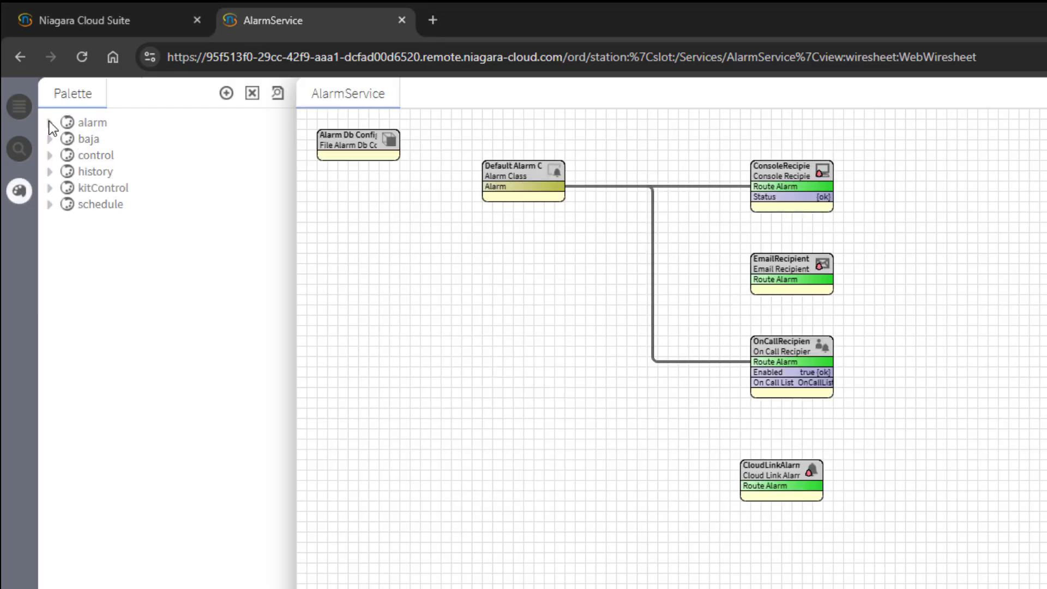
pyautogui.click(50, 122)
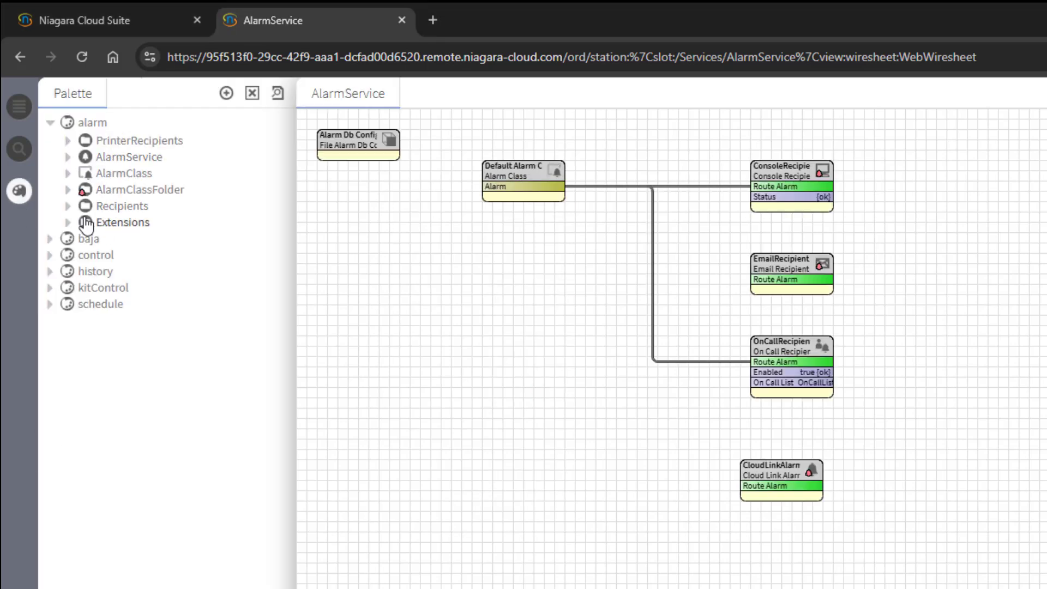
pyautogui.moveTo(86, 179); pyautogui.dragTo(470, 396)
pyautogui.write('CloudAlarms')
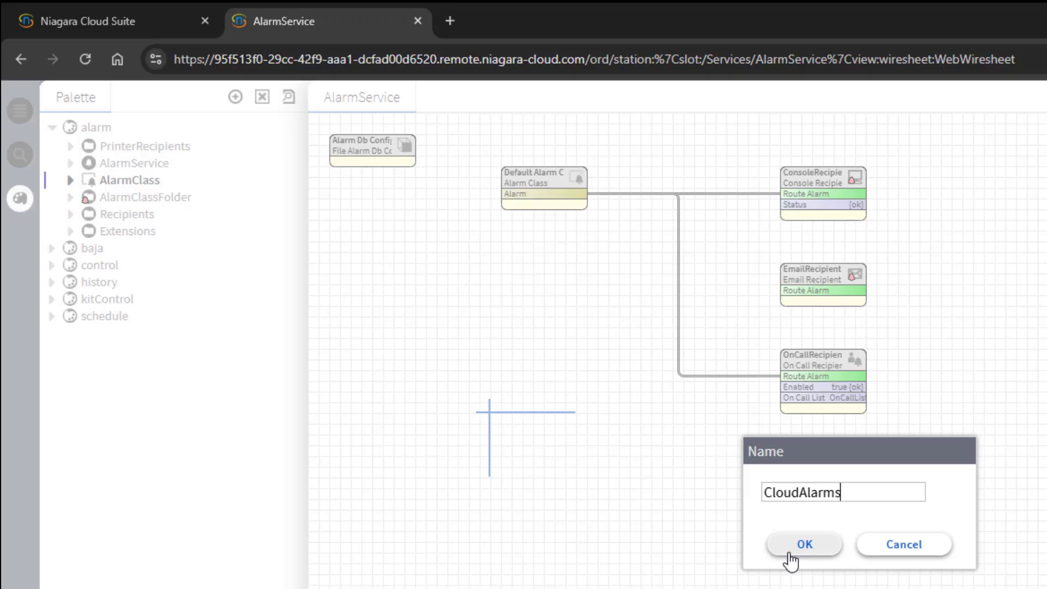
pyautogui.click(804, 545)
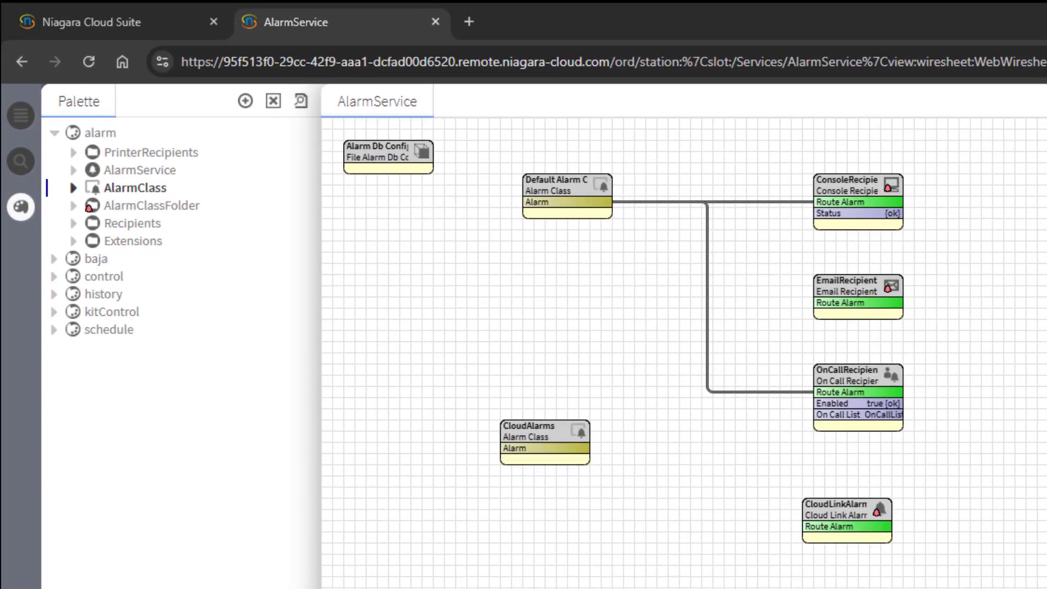
# Search the station for points matching n:alarmablePoint
pyautogui.click(31, 168)
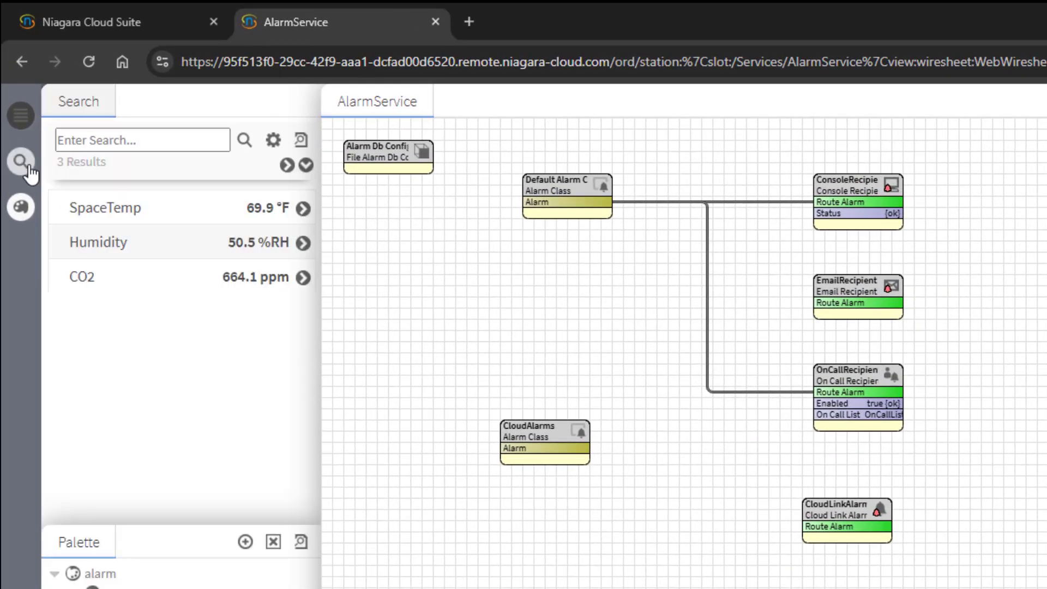
pyautogui.click(142, 143)
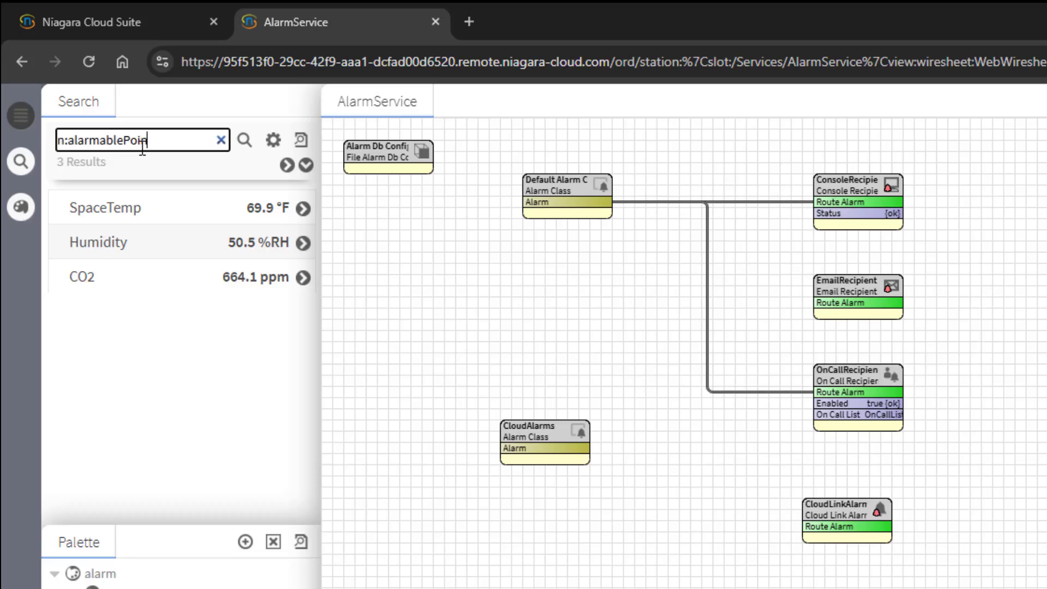
pyautogui.write('t')
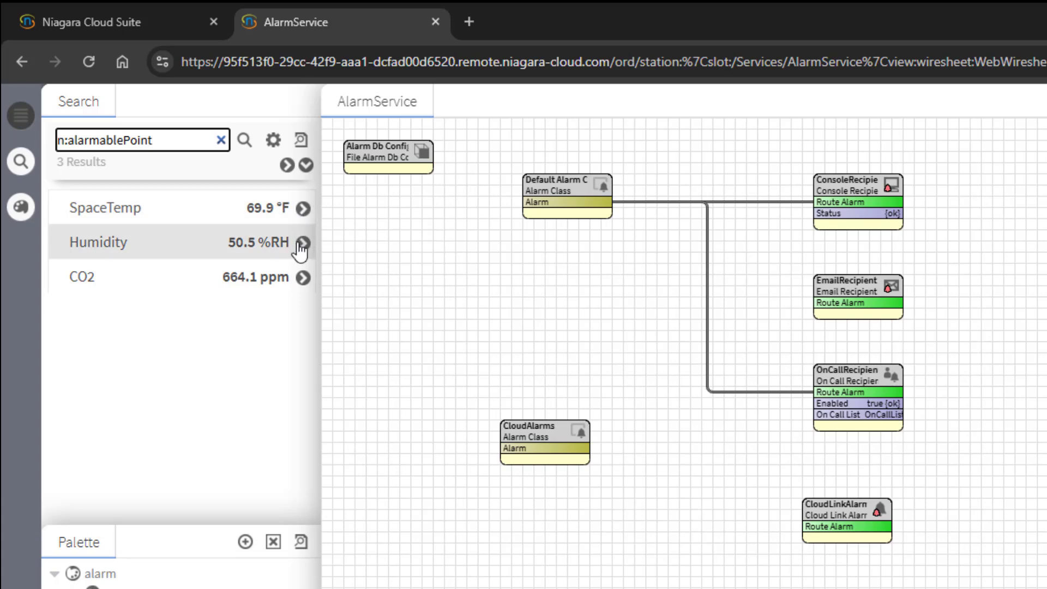
# Set the alarm class of the SpaceTemp point's OutOfRangeAlarmExt to CloudAlarms and save the change
pyautogui.click(124, 217)
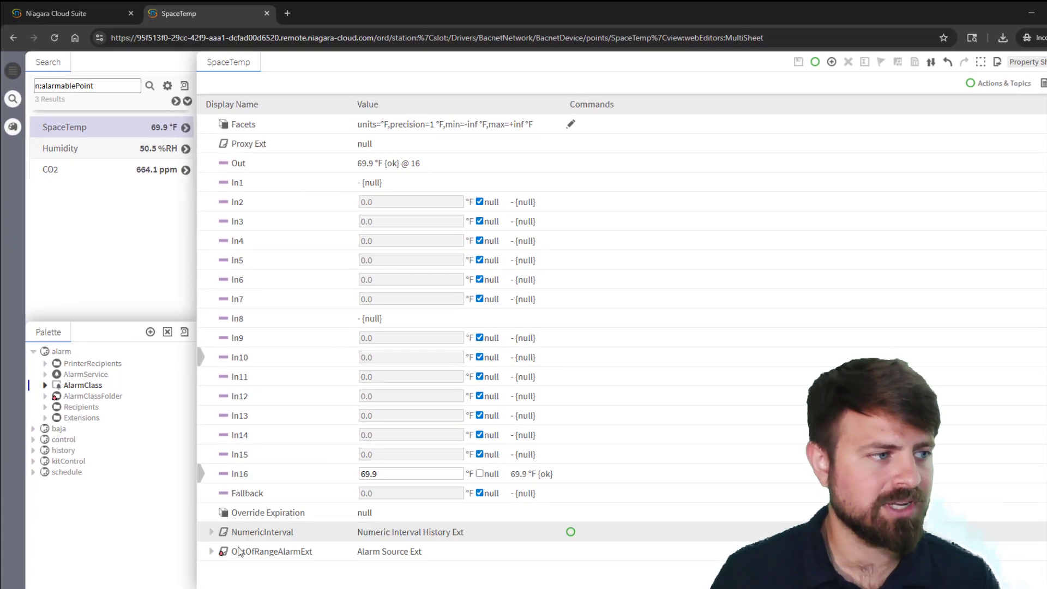
pyautogui.click(211, 552)
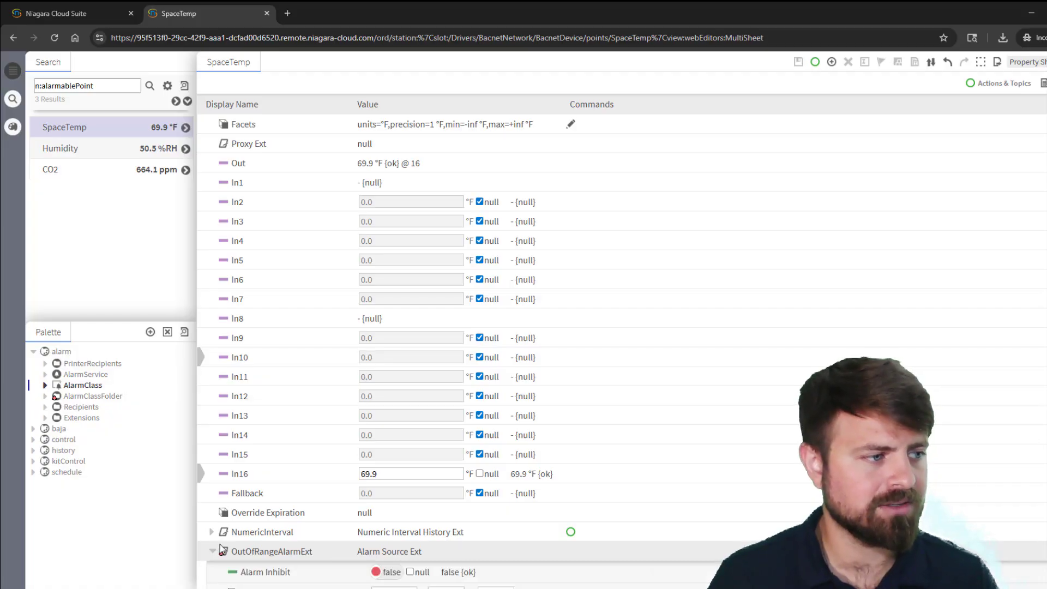
pyautogui.scroll(-6, 256, 545)
pyautogui.scroll(-3, 256, 545)
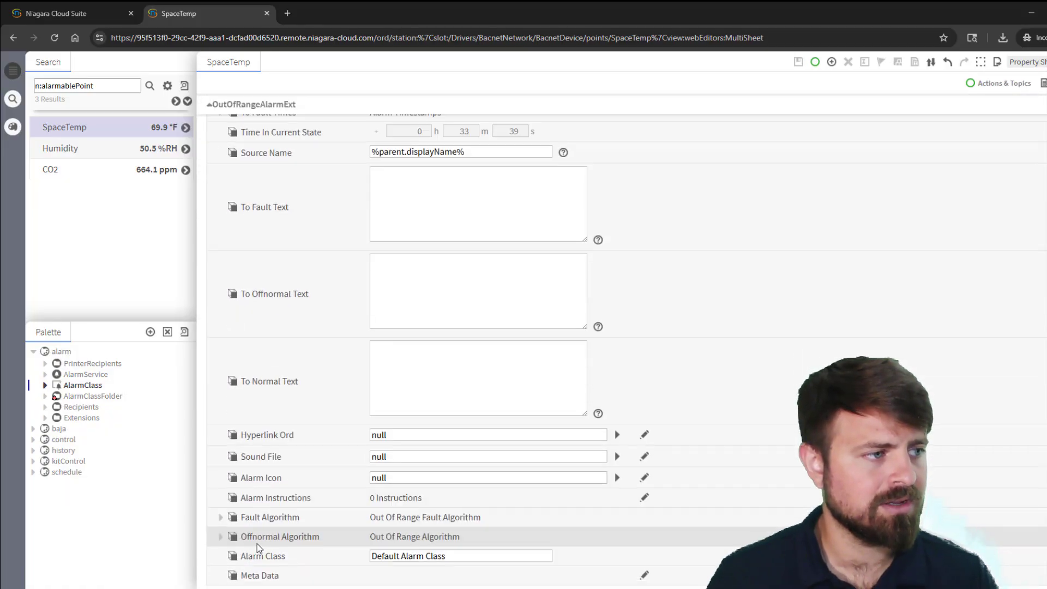
pyautogui.click(474, 556)
pyautogui.click(434, 582)
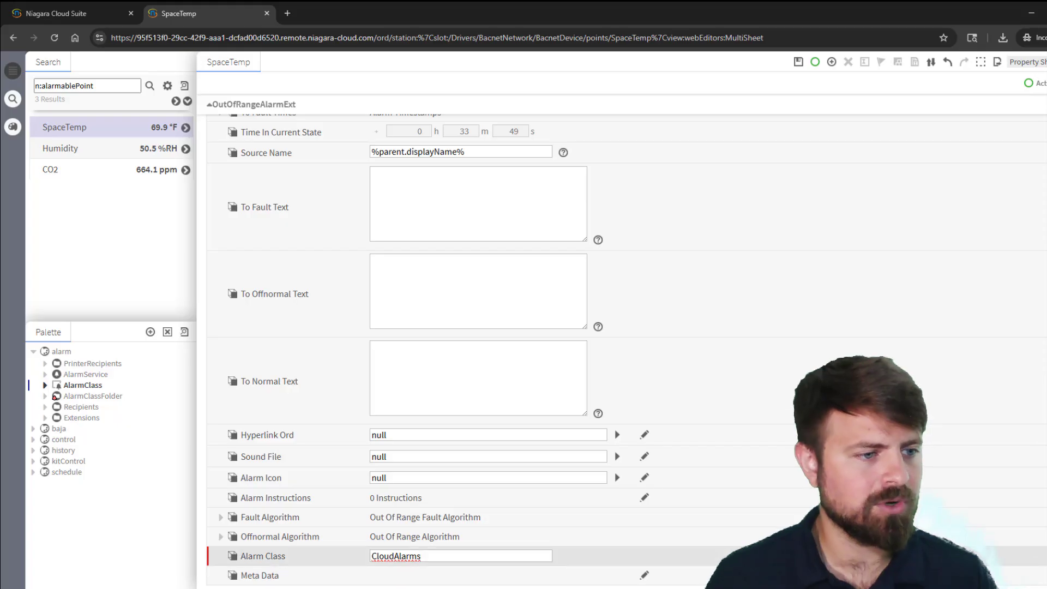
pyautogui.click(797, 66)
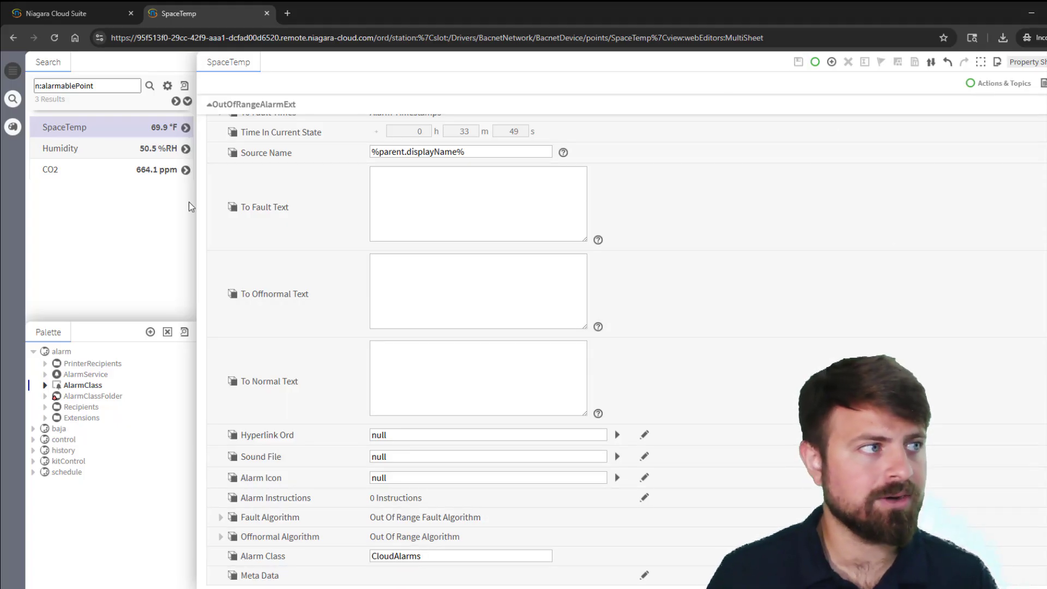
# Set the alarm class of the Humidity point's OutOfRangeAlarmExt to CloudAlarms and save the change
pyautogui.click(75, 150)
pyautogui.click(238, 551)
pyautogui.scroll(-5, 257, 546)
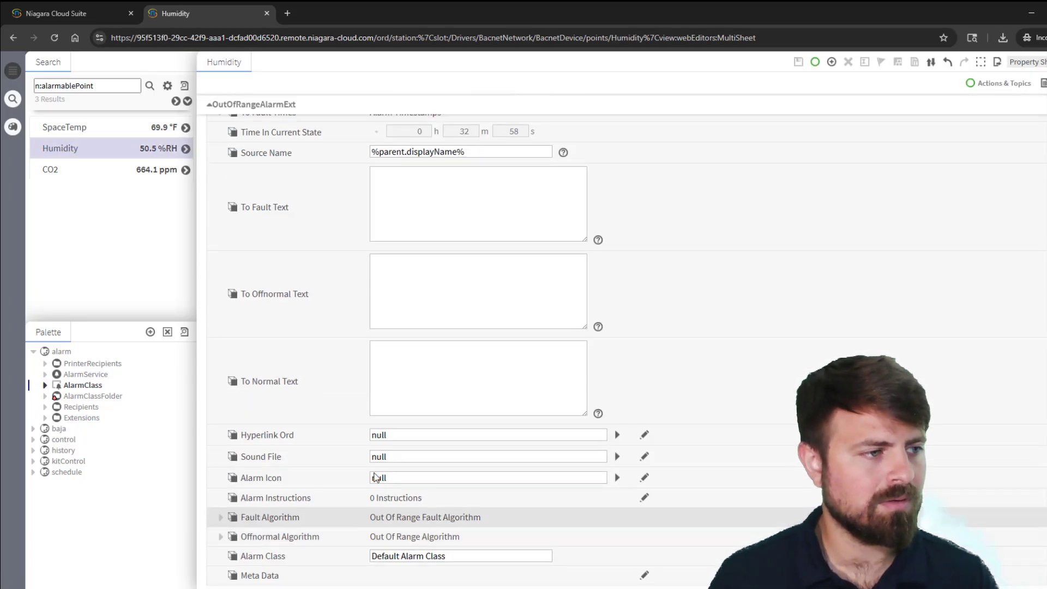
pyautogui.scroll(3, 360, 485)
pyautogui.scroll(2, 327, 324)
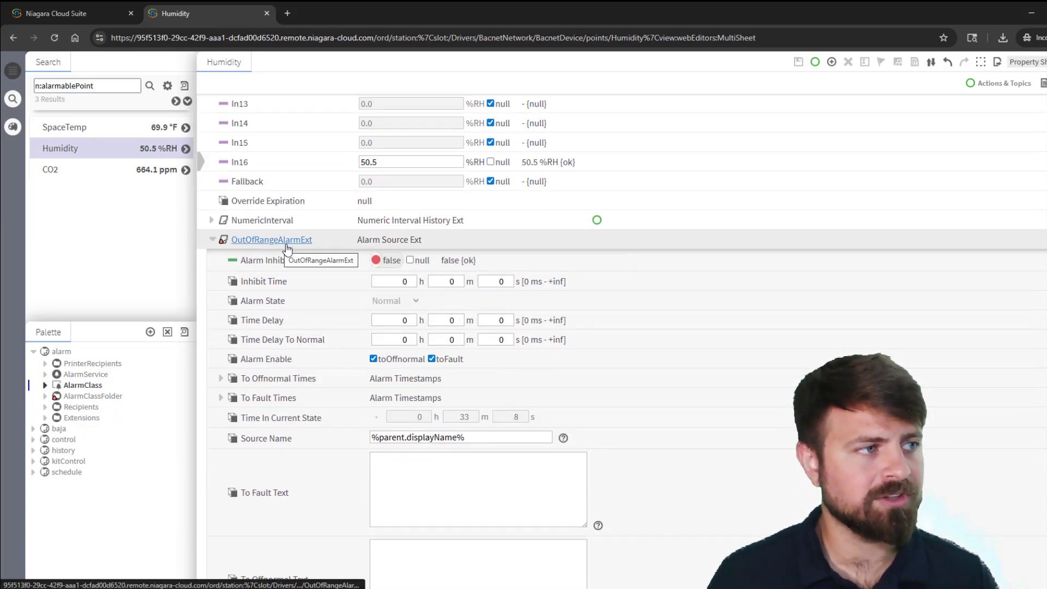
pyautogui.scroll(-4, 256, 468)
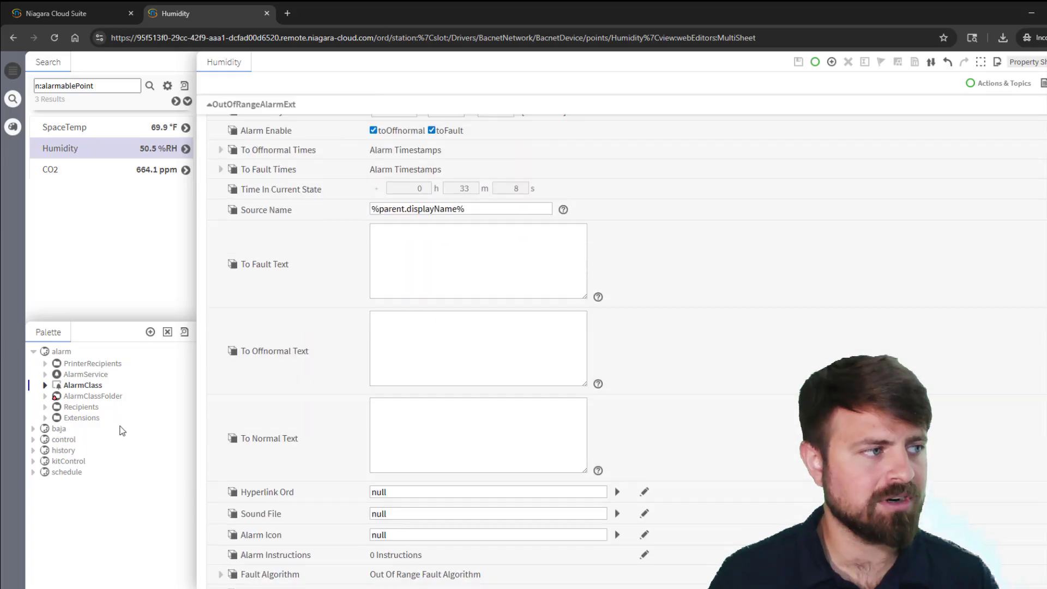
pyautogui.scroll(-1, 381, 485)
pyautogui.click(425, 556)
pyautogui.click(420, 573)
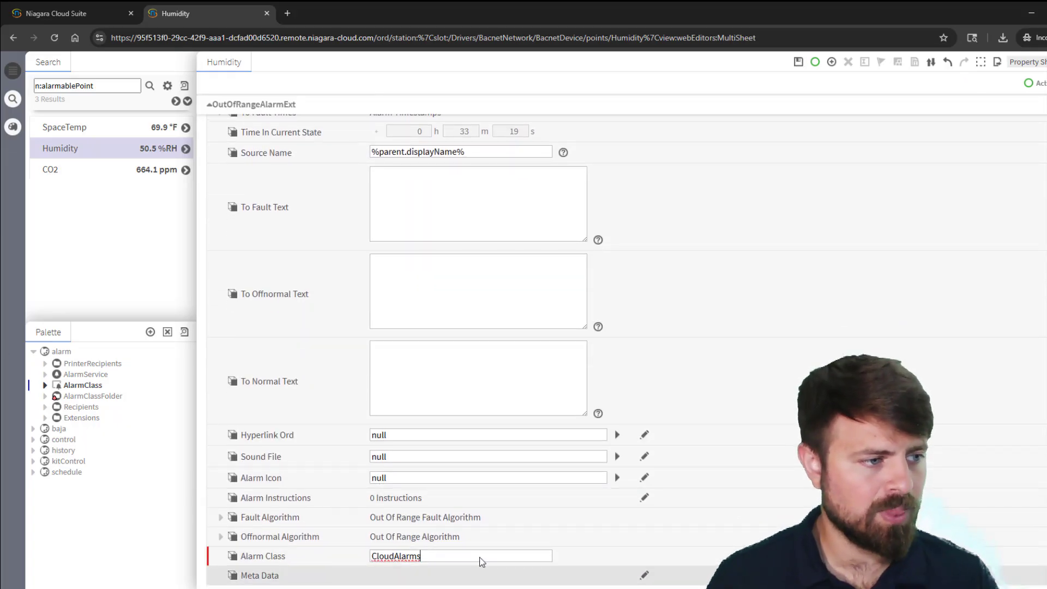
pyautogui.hotkey('ctrl', 's')
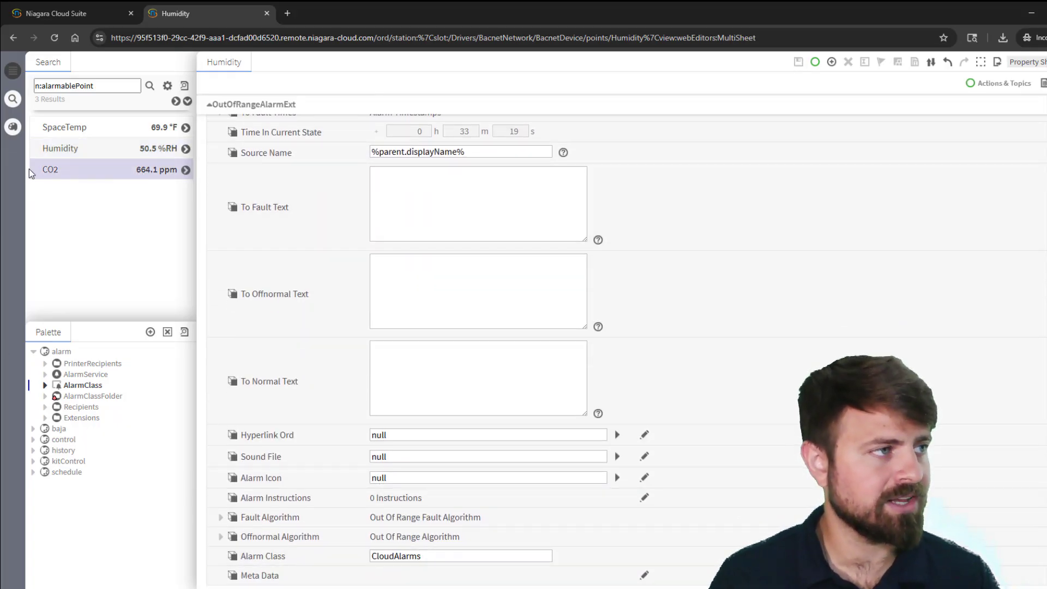
# Set the alarm class of the CO2 point's OutOfRangeAlarmExt to CloudAlarms
pyautogui.click(49, 170)
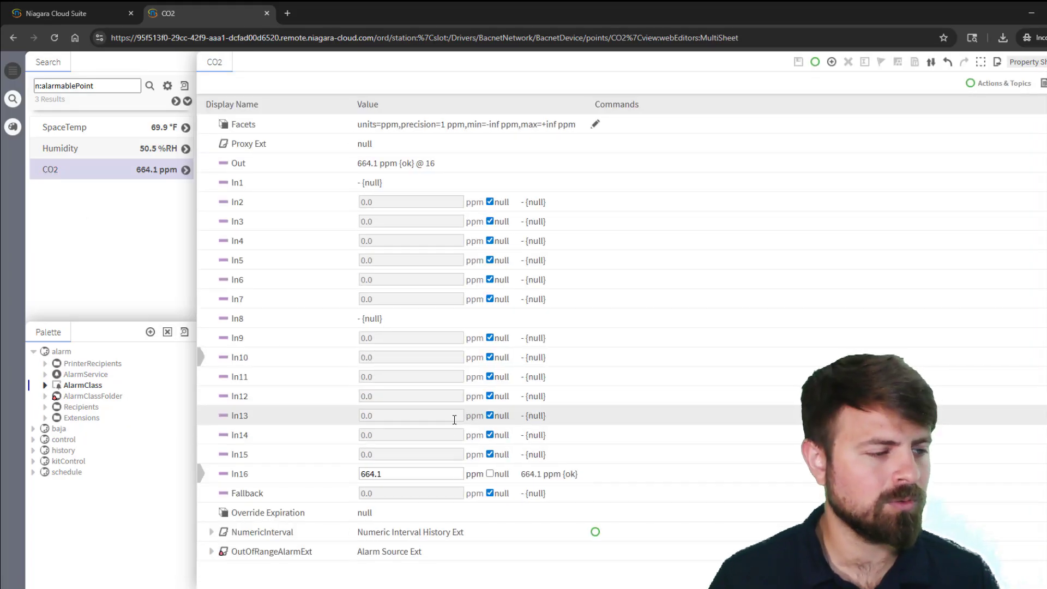
pyautogui.click(212, 551)
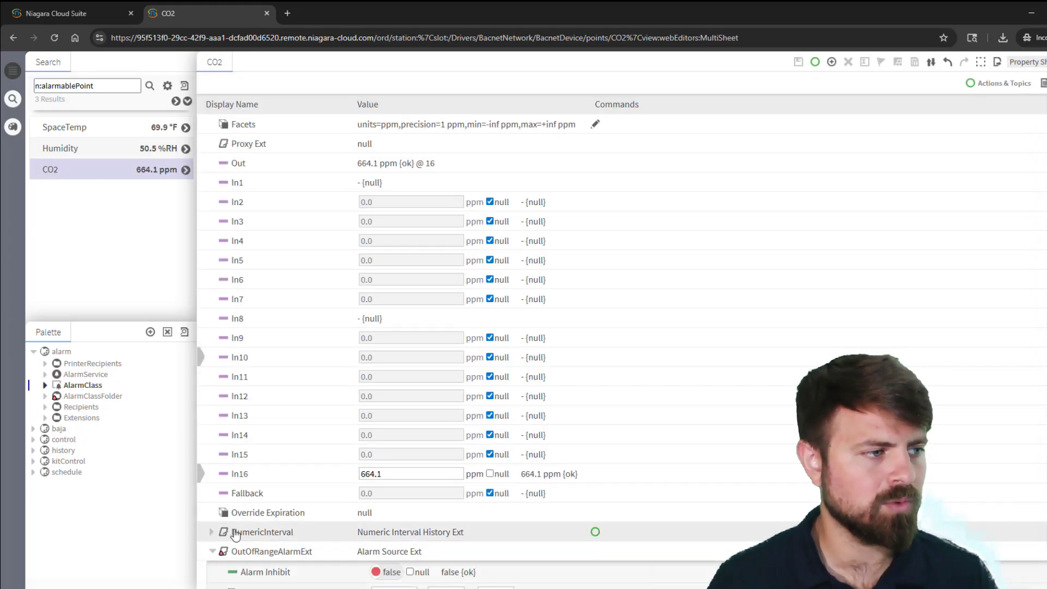
pyautogui.scroll(-1, 388, 544)
pyautogui.scroll(-11, 387, 544)
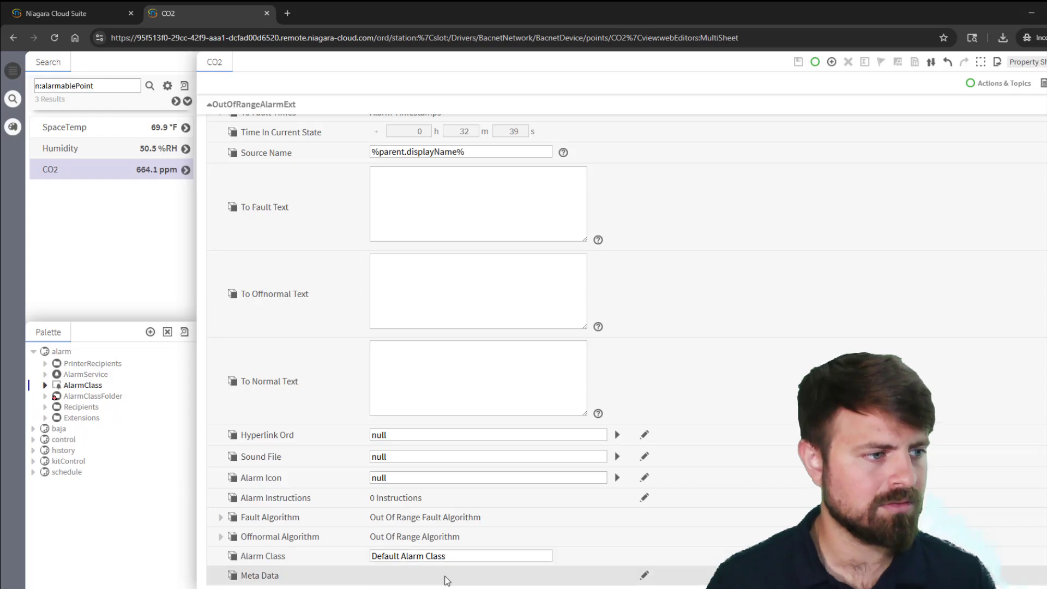
pyautogui.tripleClick(468, 553)
pyautogui.write('CloudAlarms')
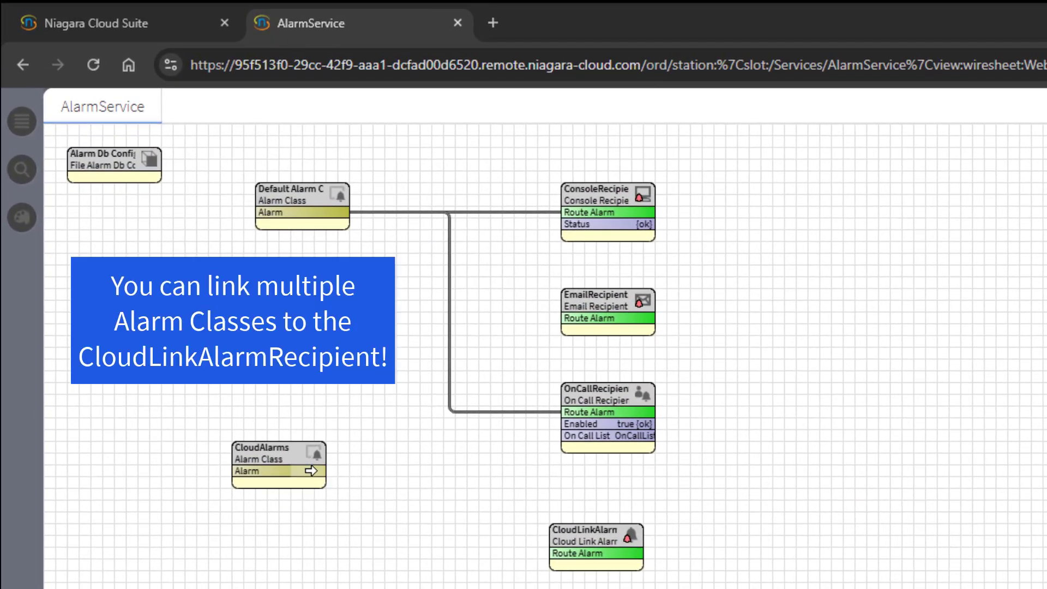
# Link the CloudAlarms Alarm output to Route Alarm on the CloudLinkAlarmRecipient, and open that recipient's properties
pyautogui.moveTo(312, 472); pyautogui.dragTo(559, 552)
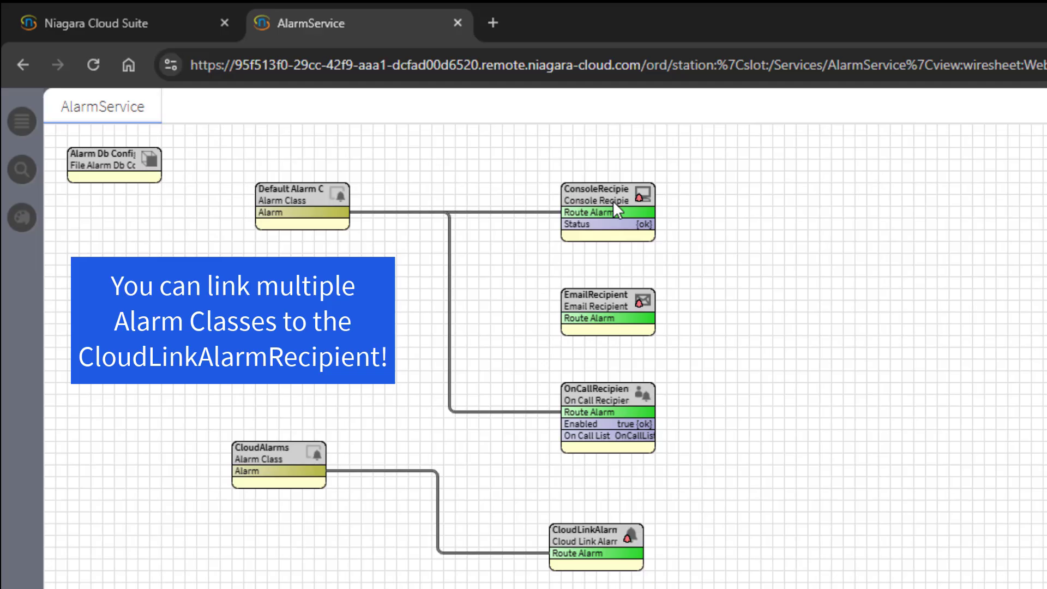
pyautogui.click(598, 543)
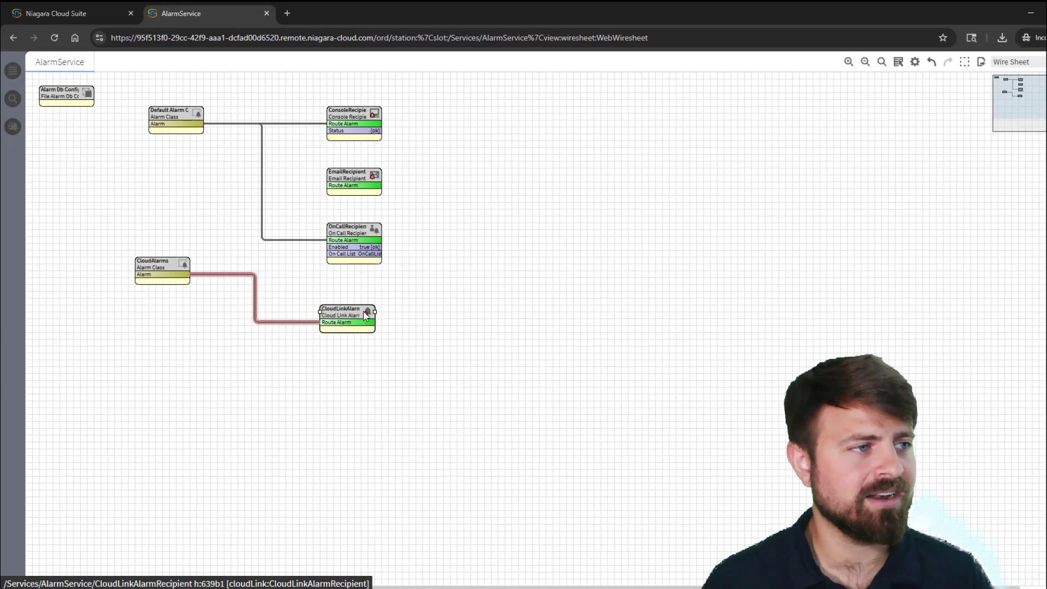
pyautogui.doubleClick(366, 315)
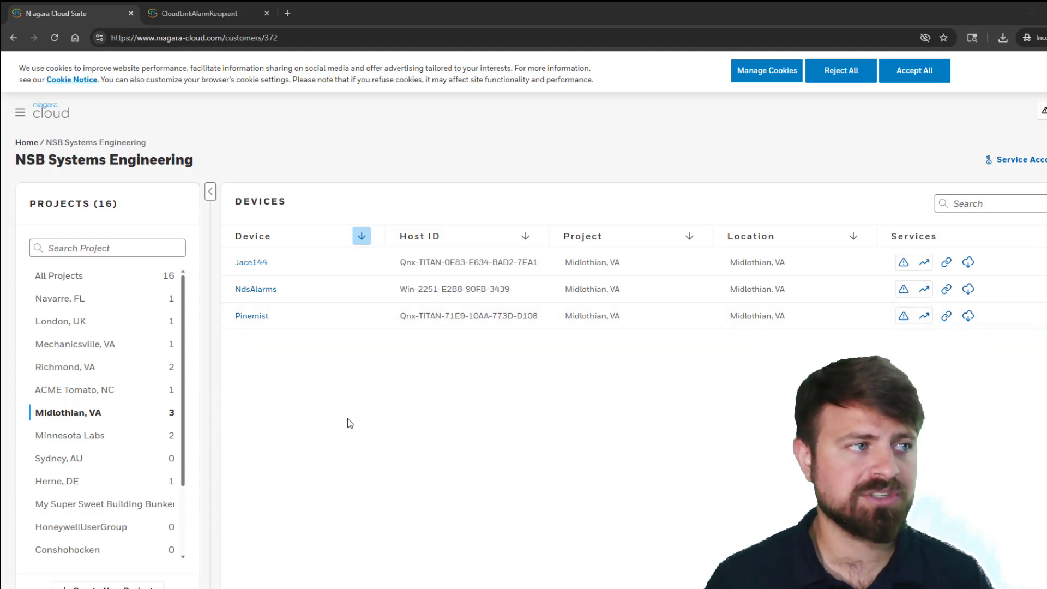
# Open the details of the NdsAlarms device in the Midlothian, VA project on Niagara Cloud
pyautogui.click(264, 290)
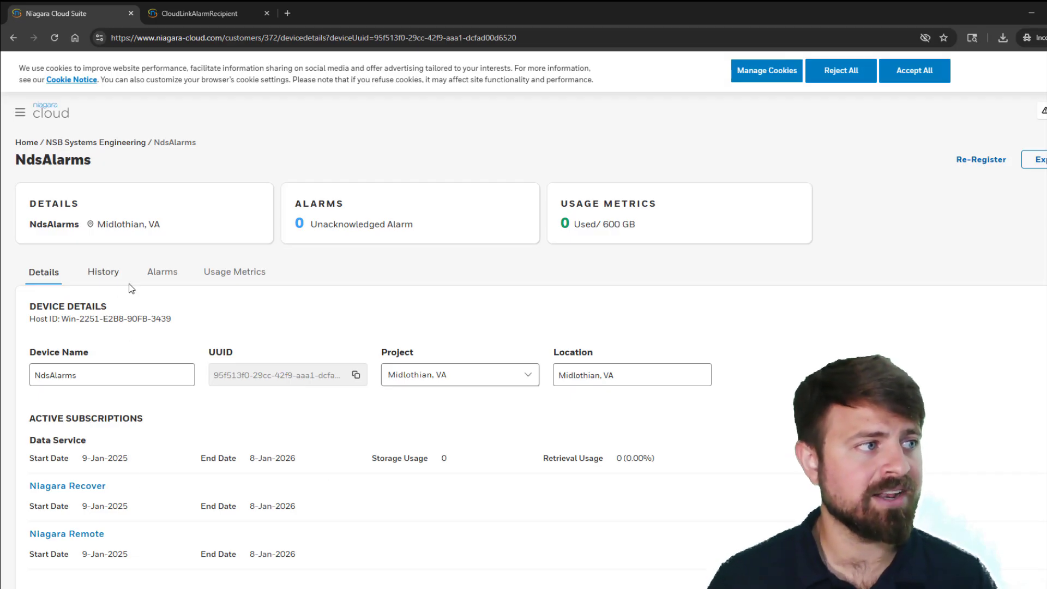
# Show the NdsAlarms device's alarm list, and in the remote station expand the points of BacnetDevice under BacnetNetwork
pyautogui.click(161, 273)
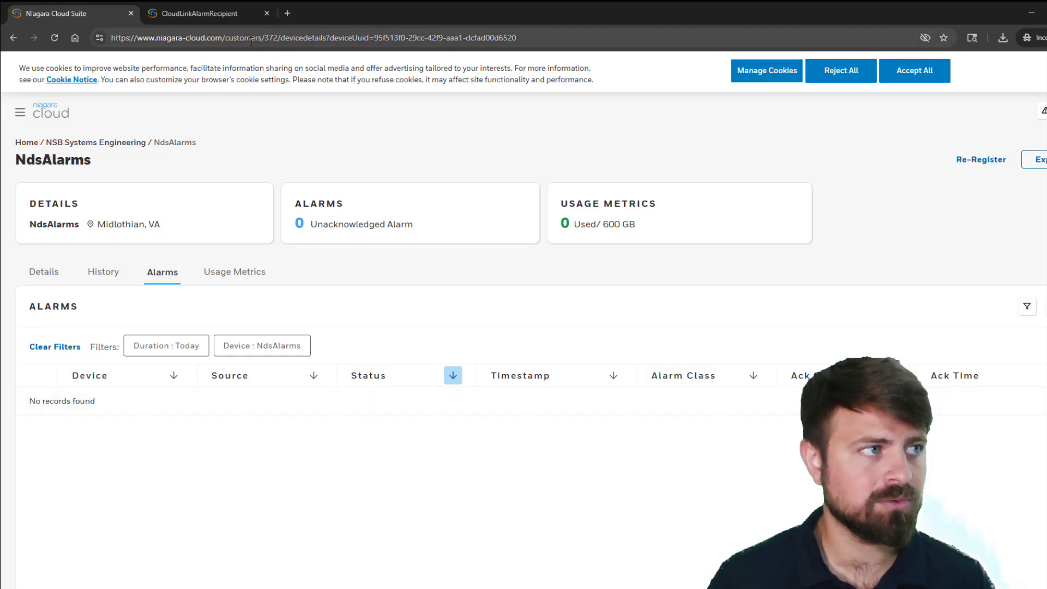
pyautogui.hotkey('ctrl', 'Tab')
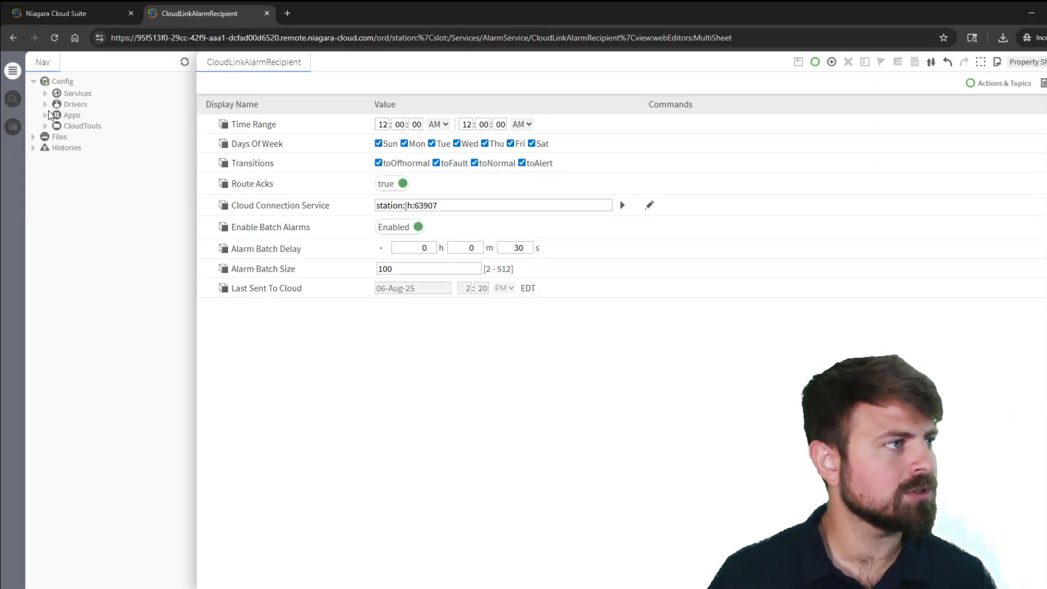
pyautogui.click(45, 105)
pyautogui.click(55, 137)
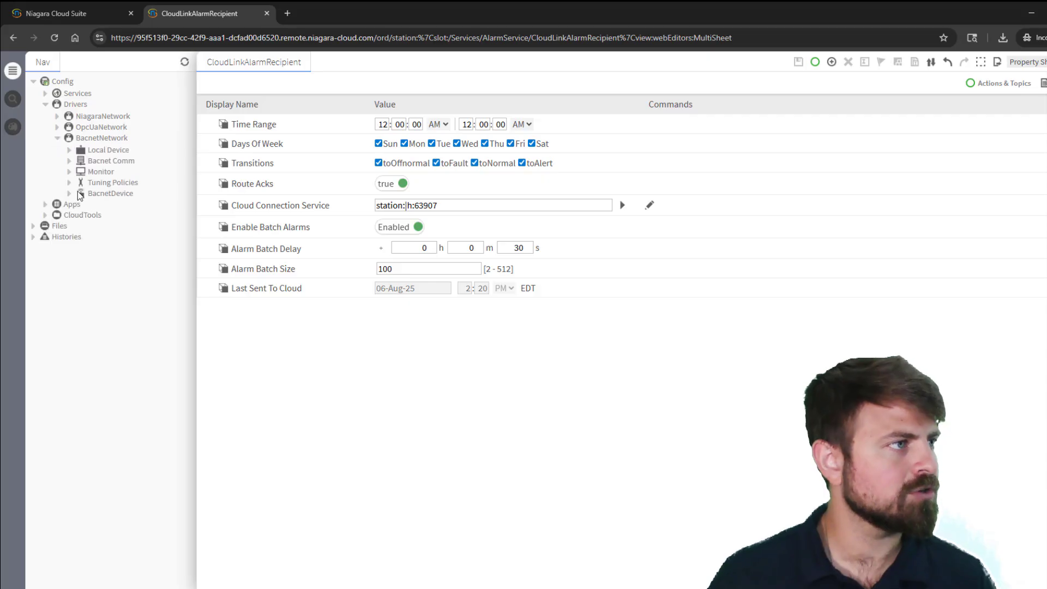
pyautogui.click(69, 193)
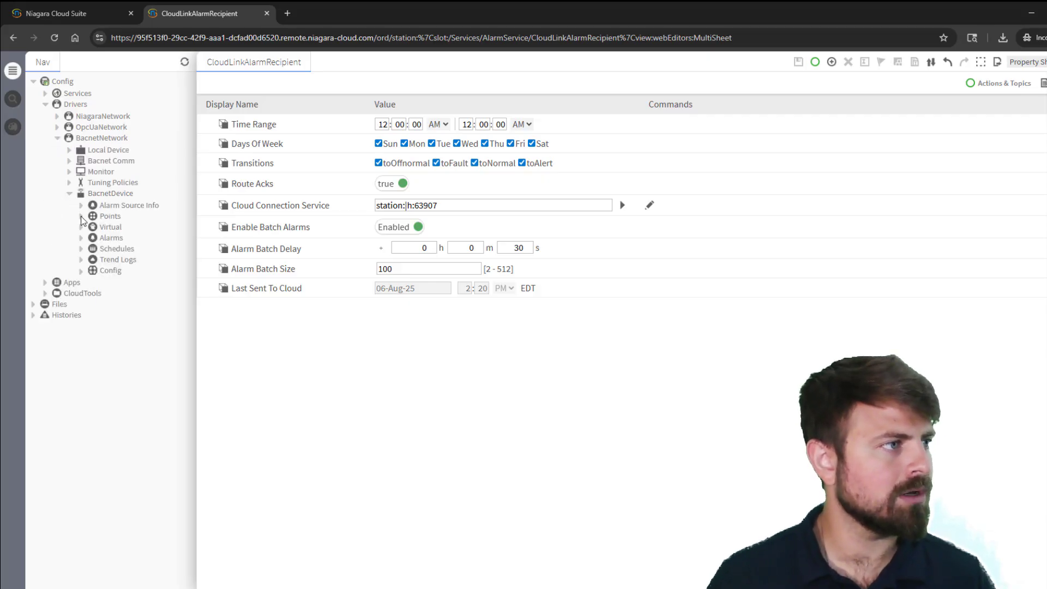
pyautogui.click(82, 216)
# Override the ActivateAlarmCondition point to Active for a duration of 1 Minute
pyautogui.rightClick(154, 523)
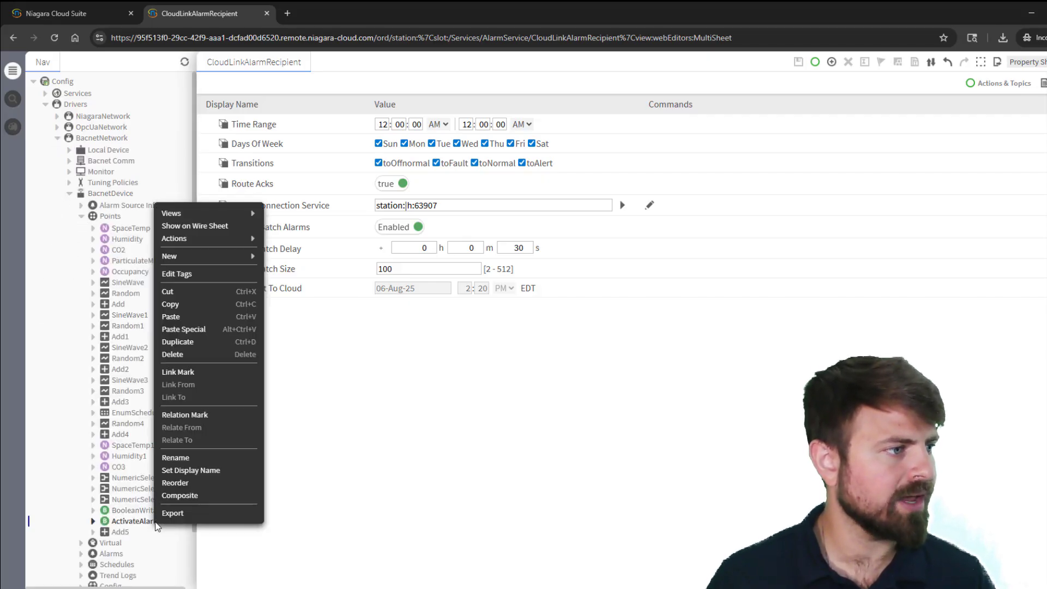
pyautogui.moveTo(251, 244)
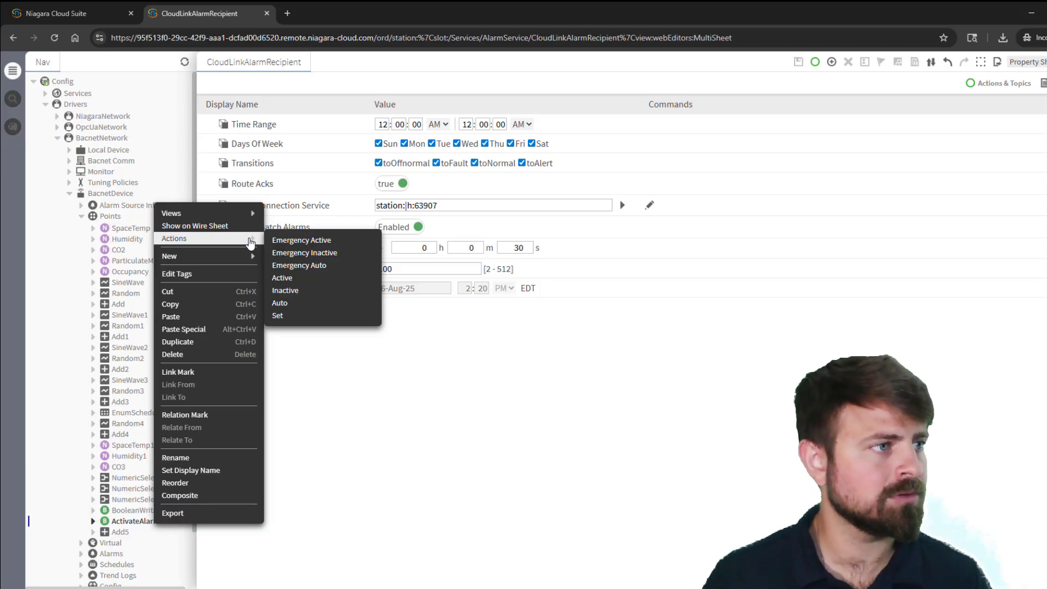
pyautogui.click(282, 277)
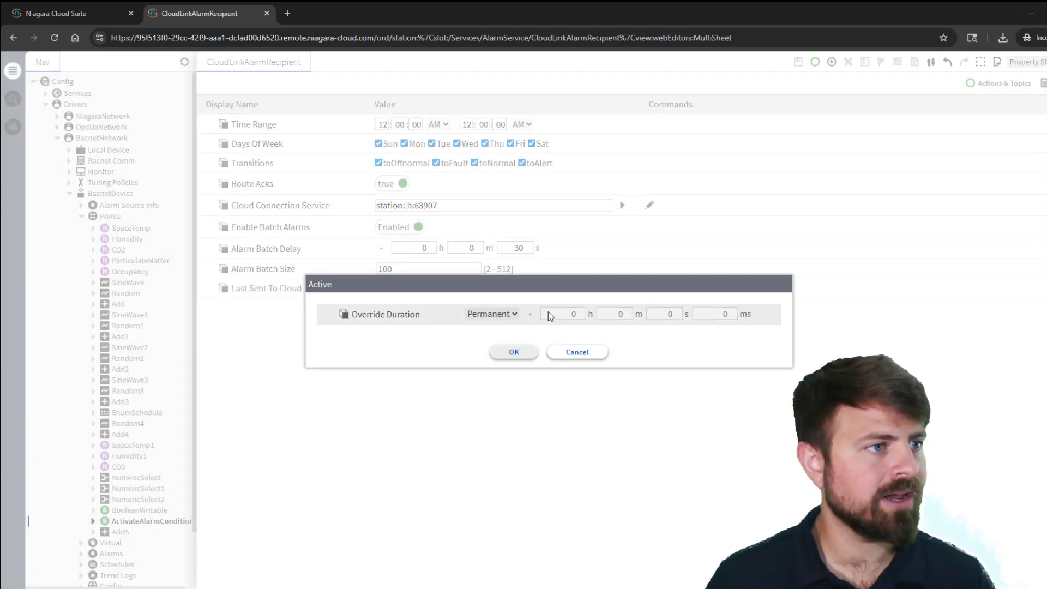
pyautogui.click(515, 314)
pyautogui.click(506, 345)
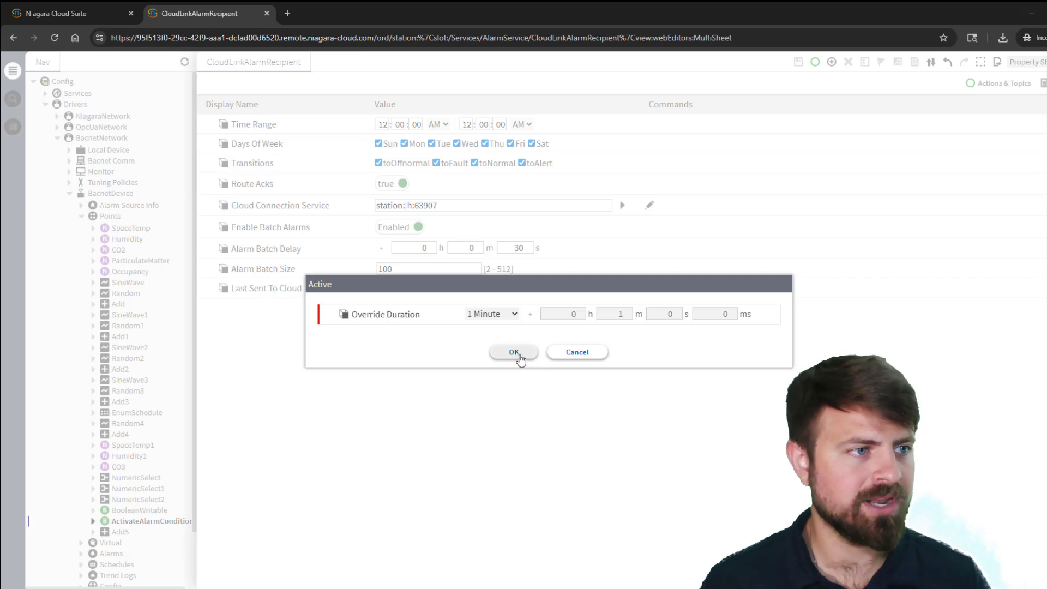
pyautogui.click(514, 353)
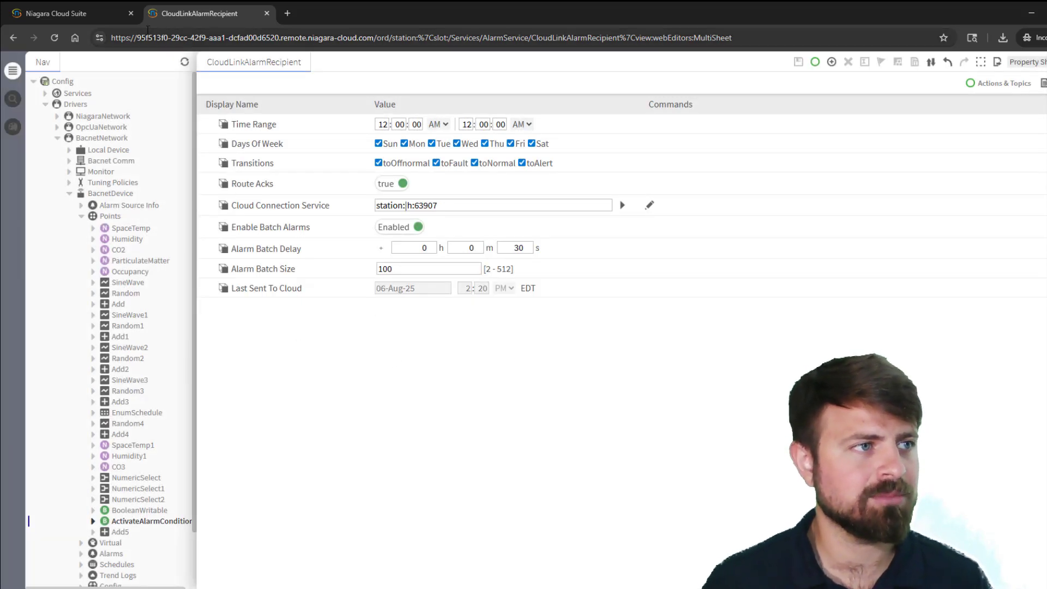
# Compare the NdsAlarms alarm timestamps on Niagara Cloud with the CloudLinkAlarmRecipient's Last Sent To Cloud time
pyautogui.click(72, 12)
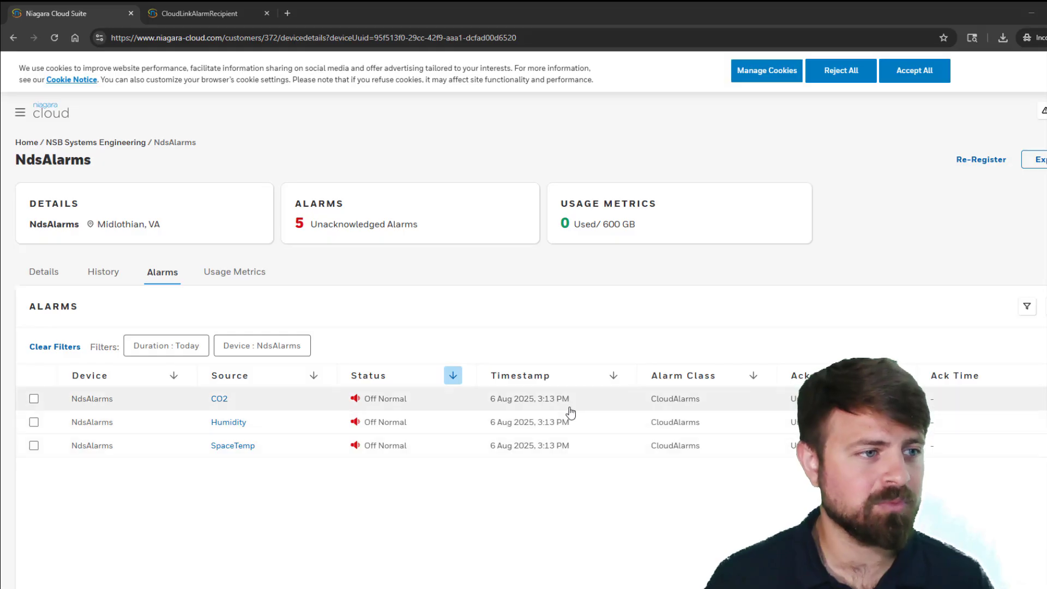
pyautogui.click(213, 12)
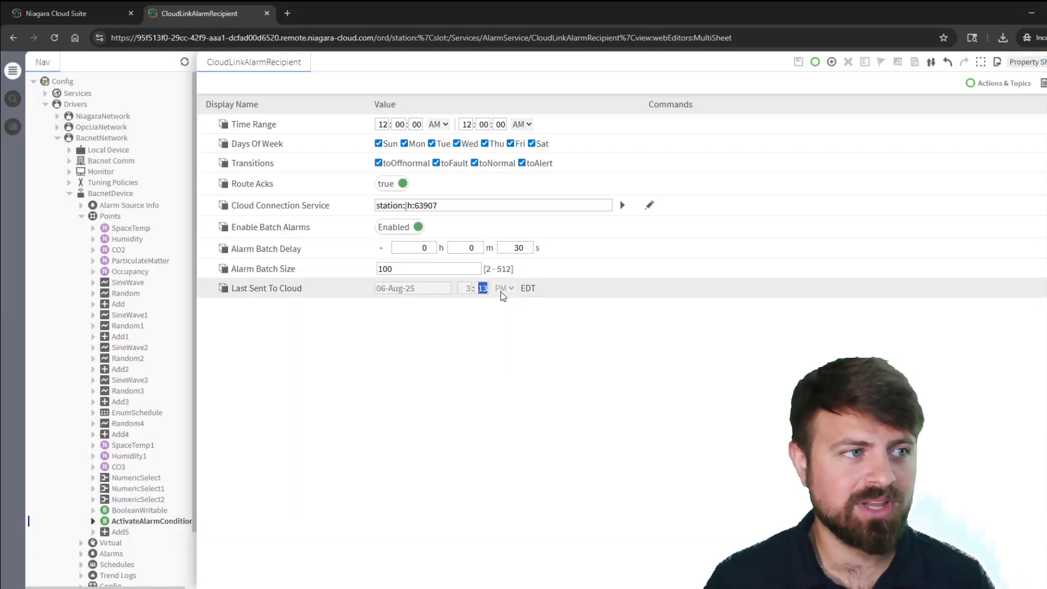
pyautogui.click(126, 9)
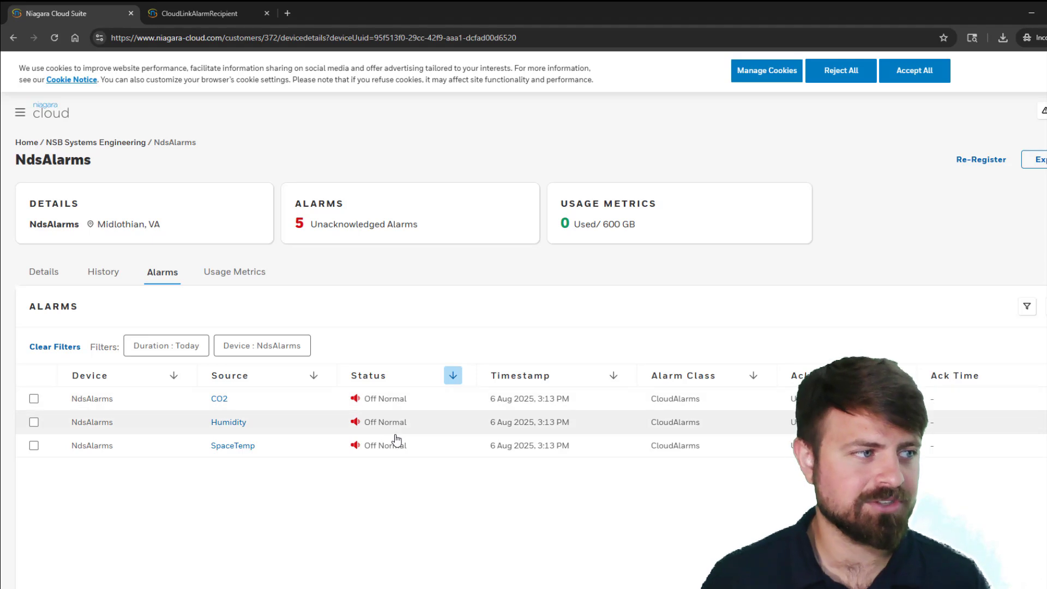
# Examine the CO2 alarm's details, including the present value, high limit and states in its alarm data
pyautogui.click(220, 399)
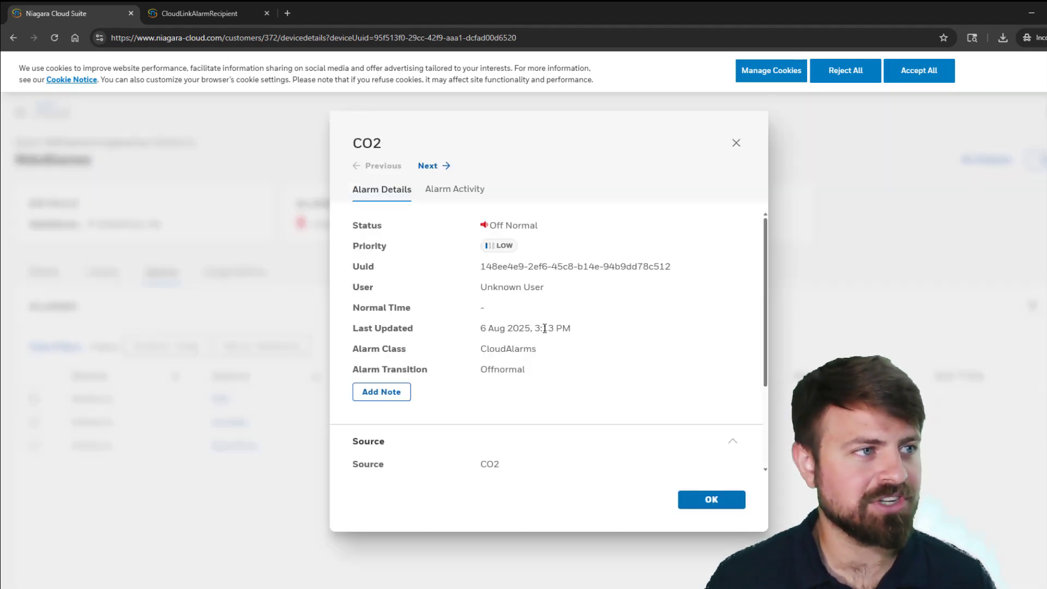
pyautogui.scroll(-3, 544, 329)
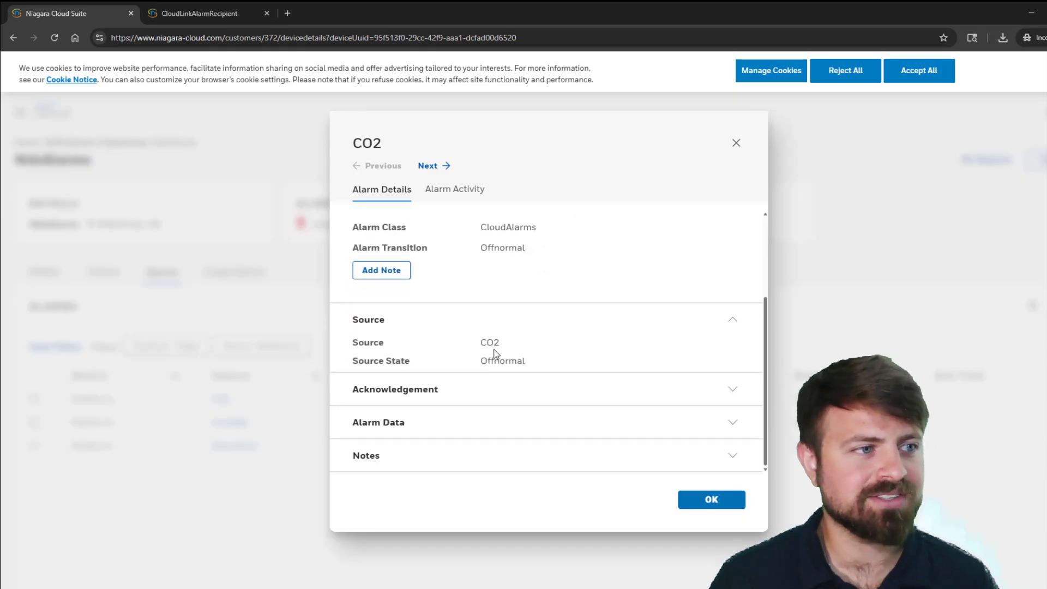
pyautogui.click(547, 426)
pyautogui.scroll(-1, 555, 446)
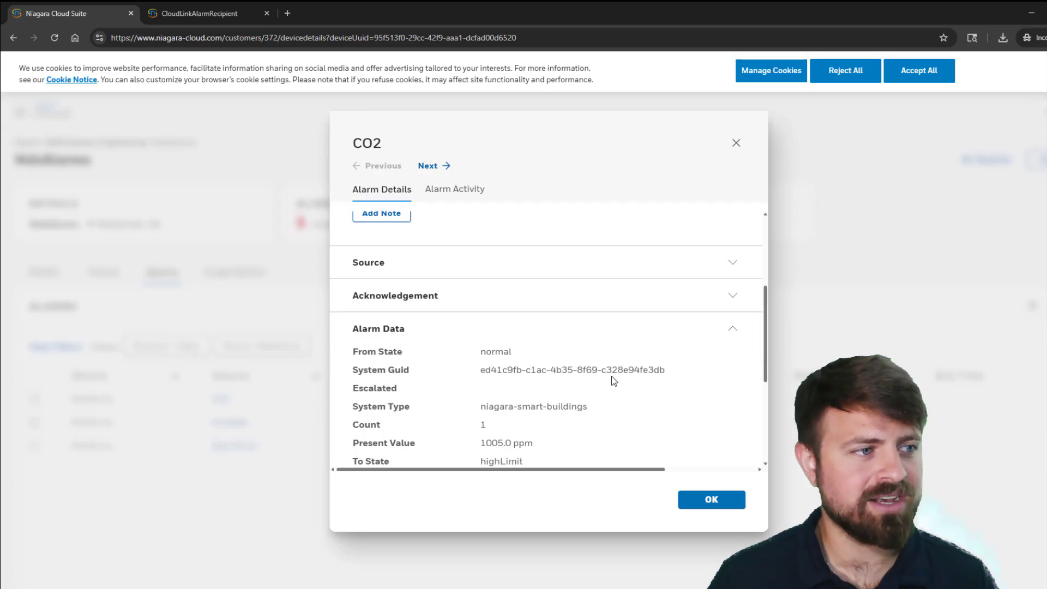
pyautogui.scroll(-1, 611, 411)
pyautogui.scroll(-2, 610, 408)
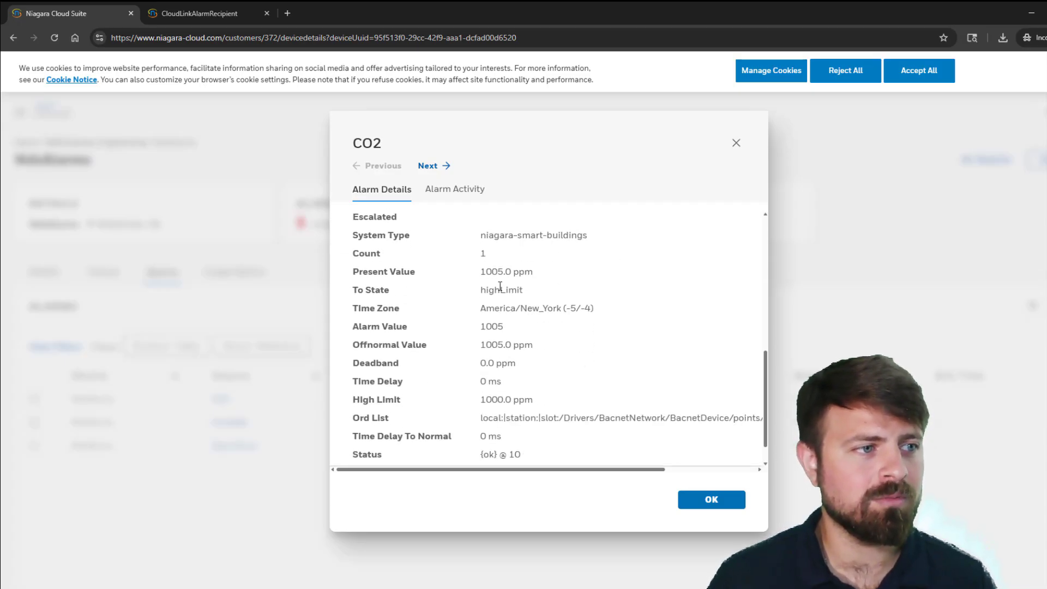
pyautogui.moveTo(498, 293); pyautogui.dragTo(524, 296)
pyautogui.click(526, 301)
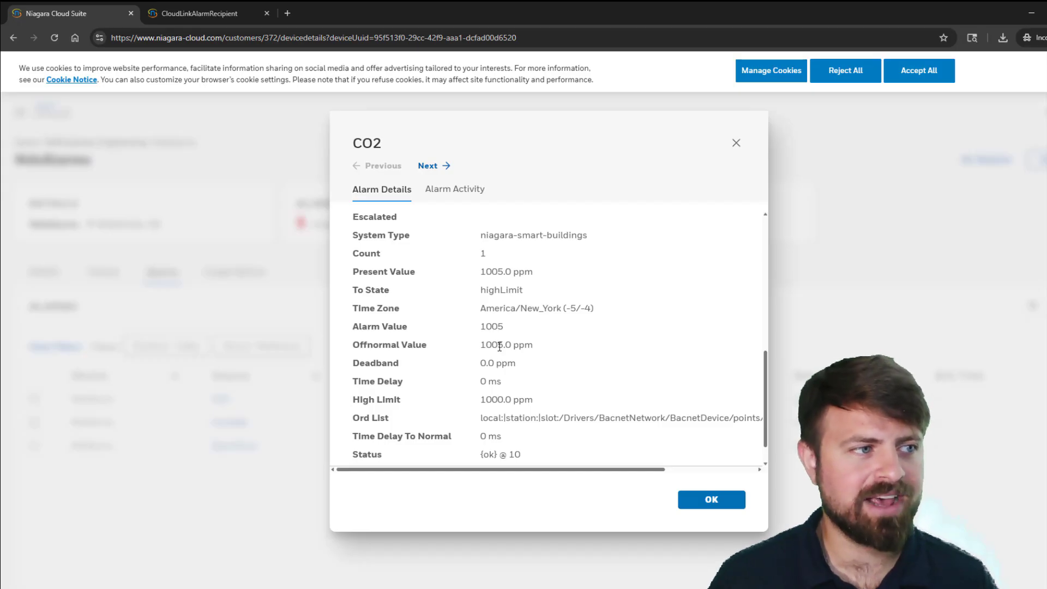
pyautogui.scroll(-1, 499, 346)
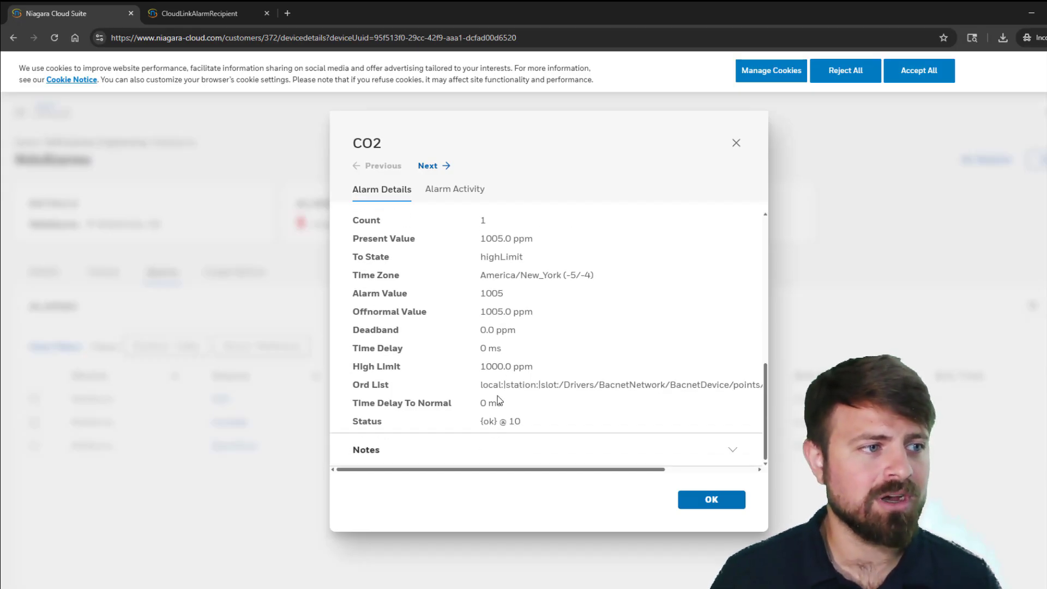
# Add and save a note on the CO2 alarm reading "This is too high," signed with the author's first name
pyautogui.click(719, 456)
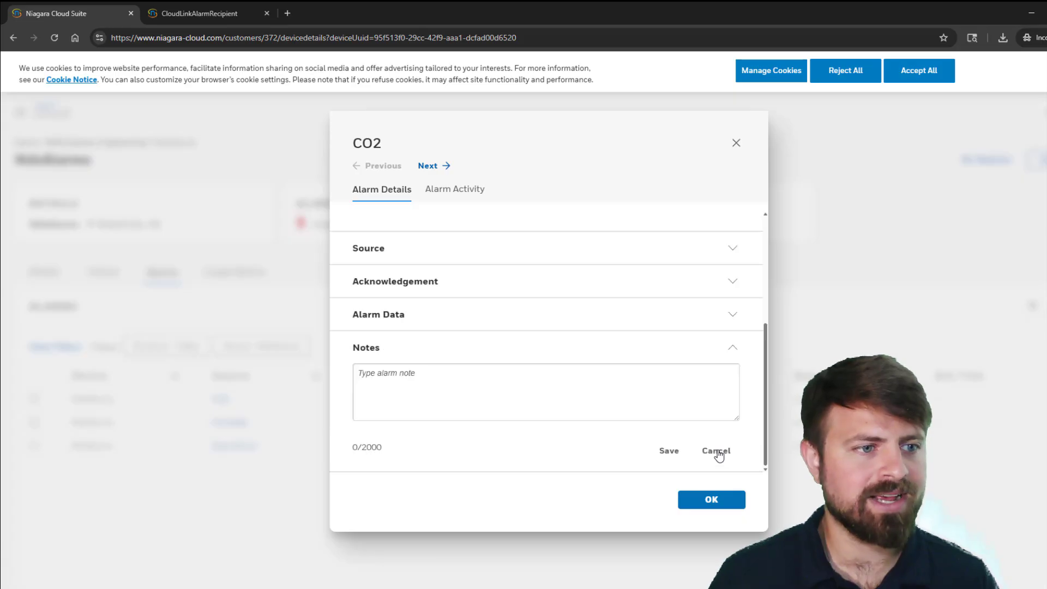
pyautogui.click(528, 394)
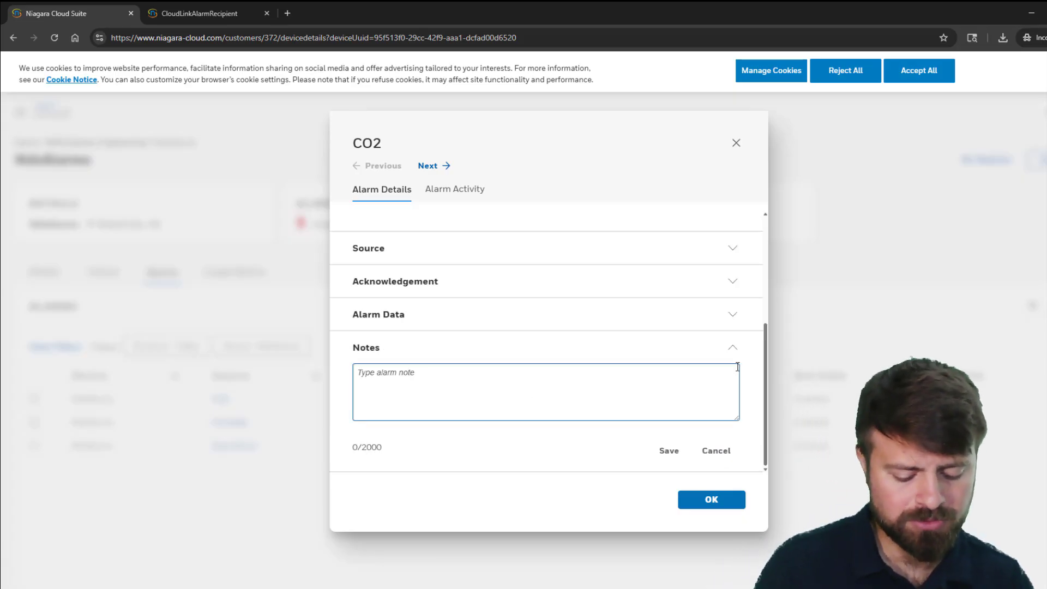
pyautogui.write('This is to')
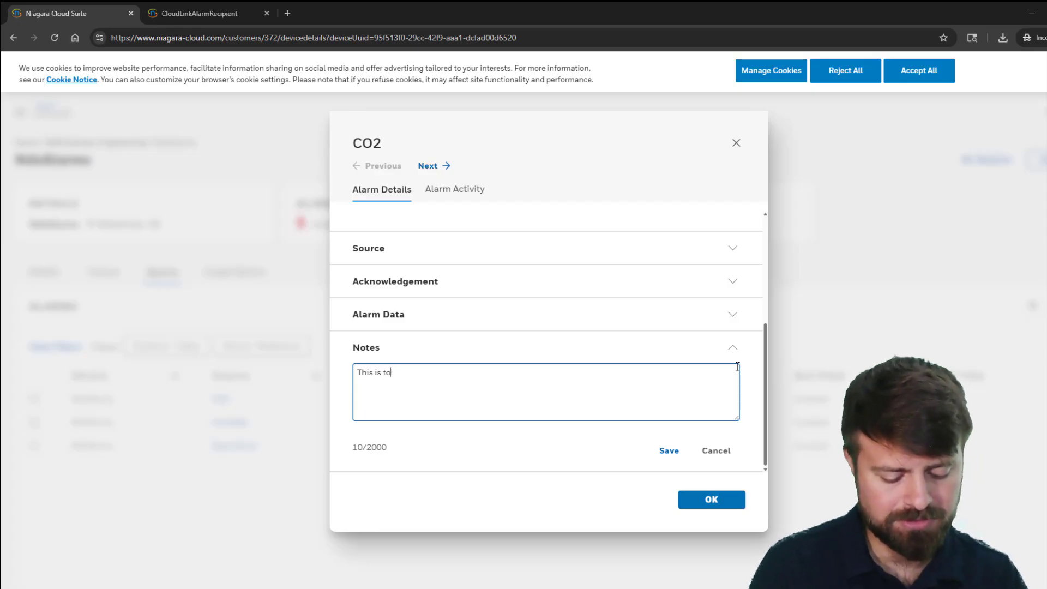
pyautogui.write('o high,')
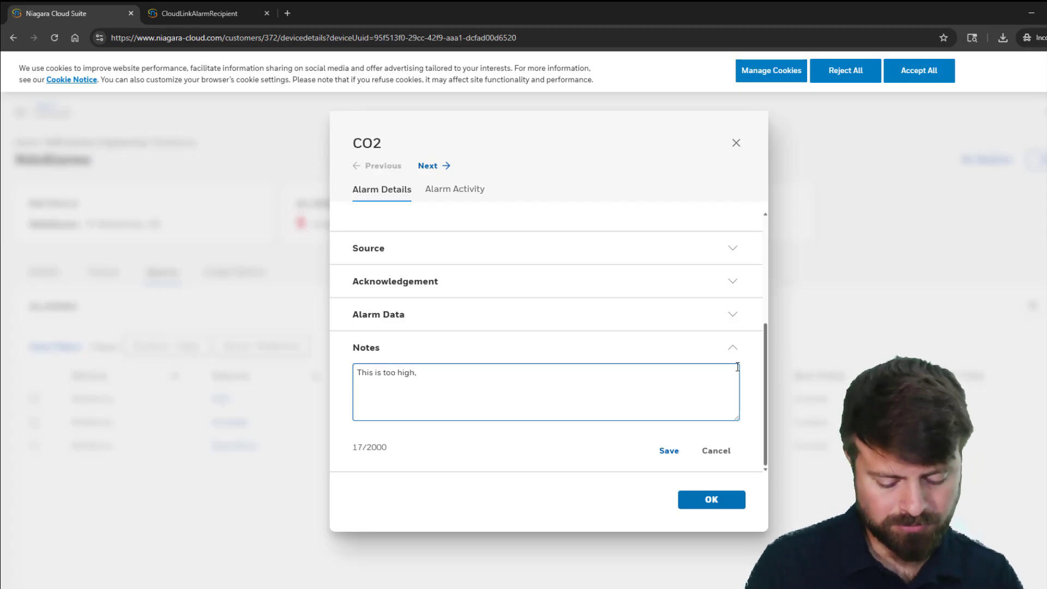
pyautogui.write(' - Kyle')
pyautogui.click(670, 451)
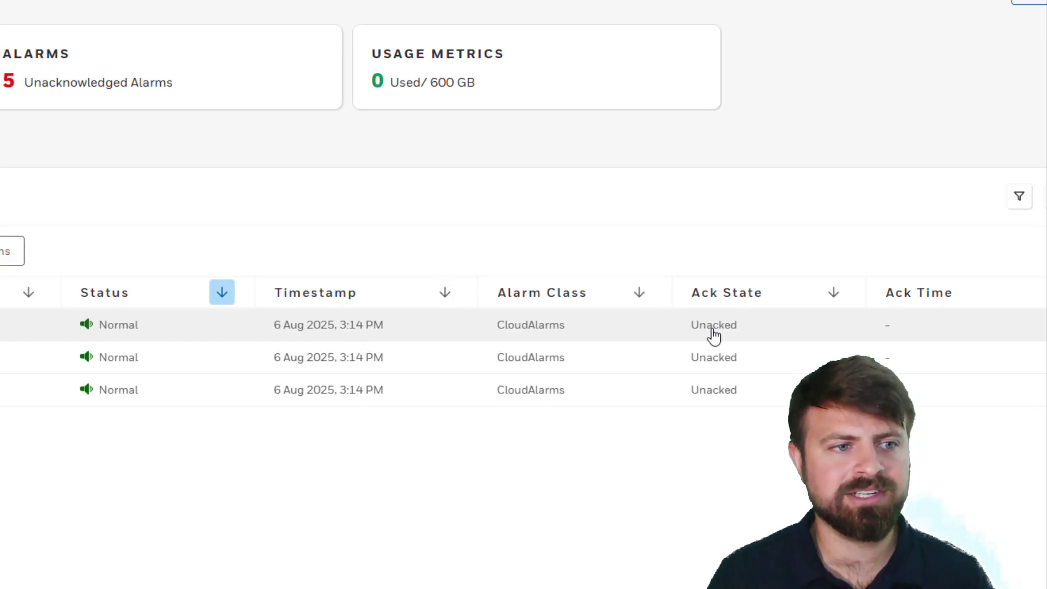
# Acknowledge all alarm updates in the CO2 alarm's activity and close its details
pyautogui.click(99, 354)
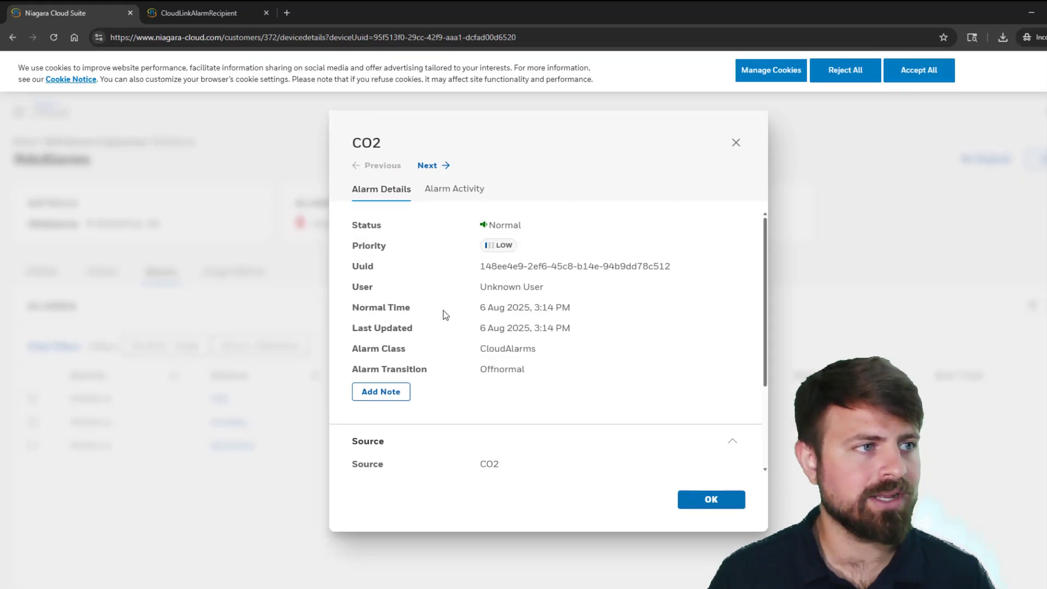
pyautogui.scroll(-2, 446, 314)
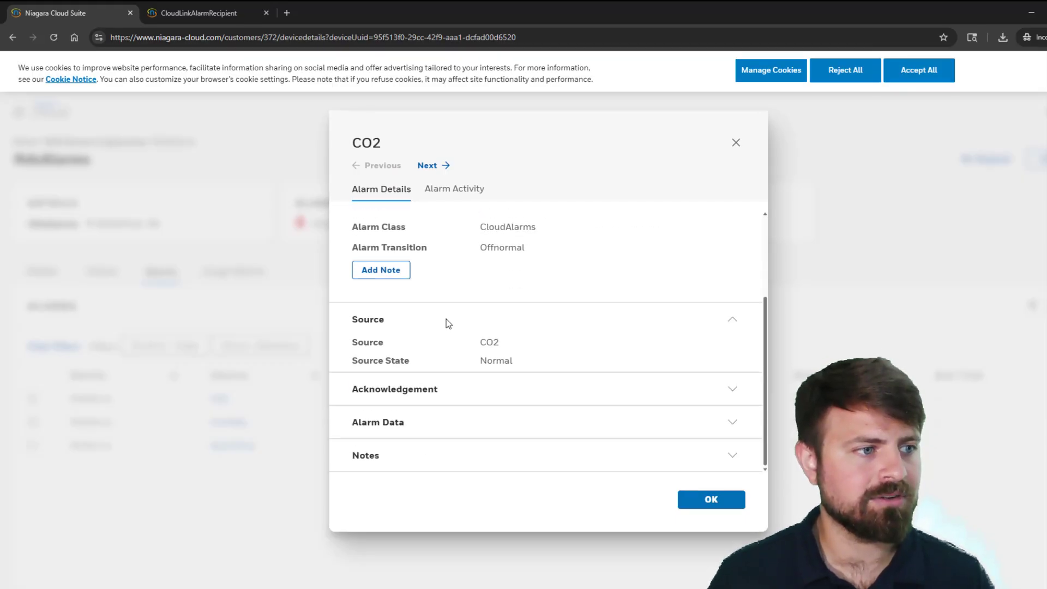
pyautogui.click(473, 191)
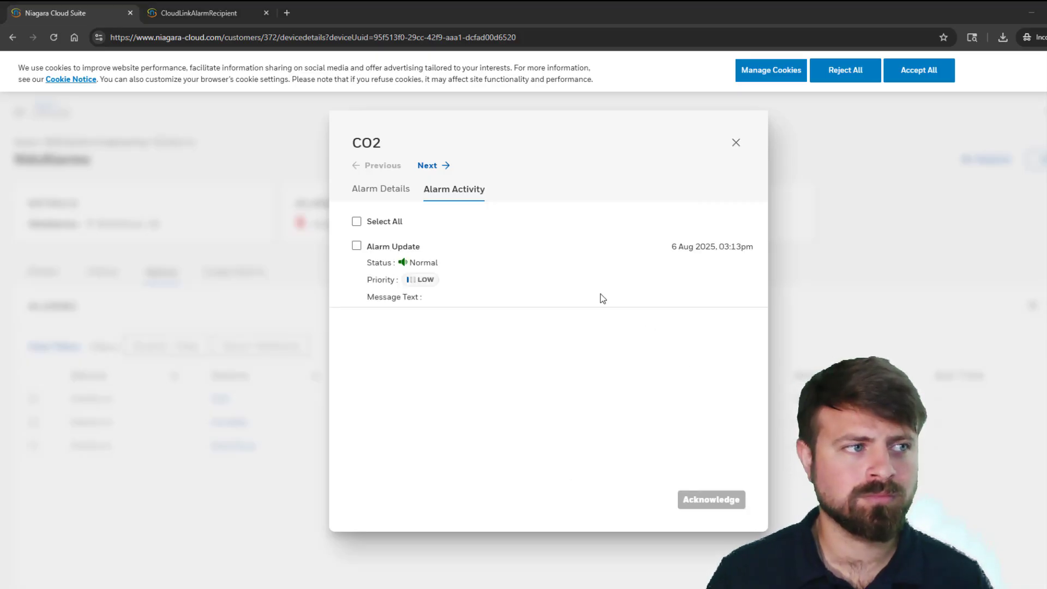
pyautogui.click(356, 222)
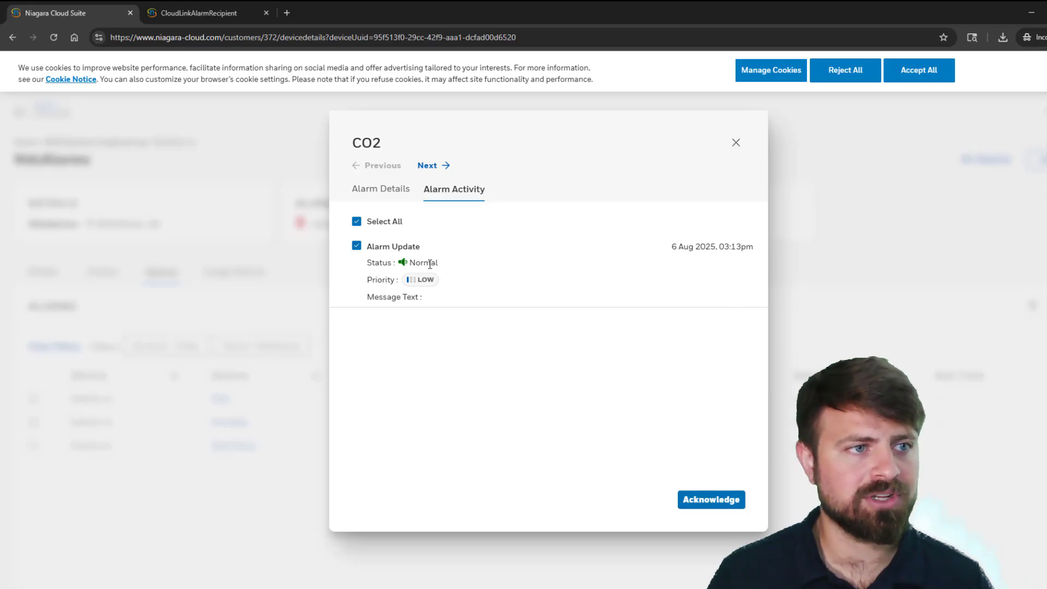
pyautogui.click(721, 510)
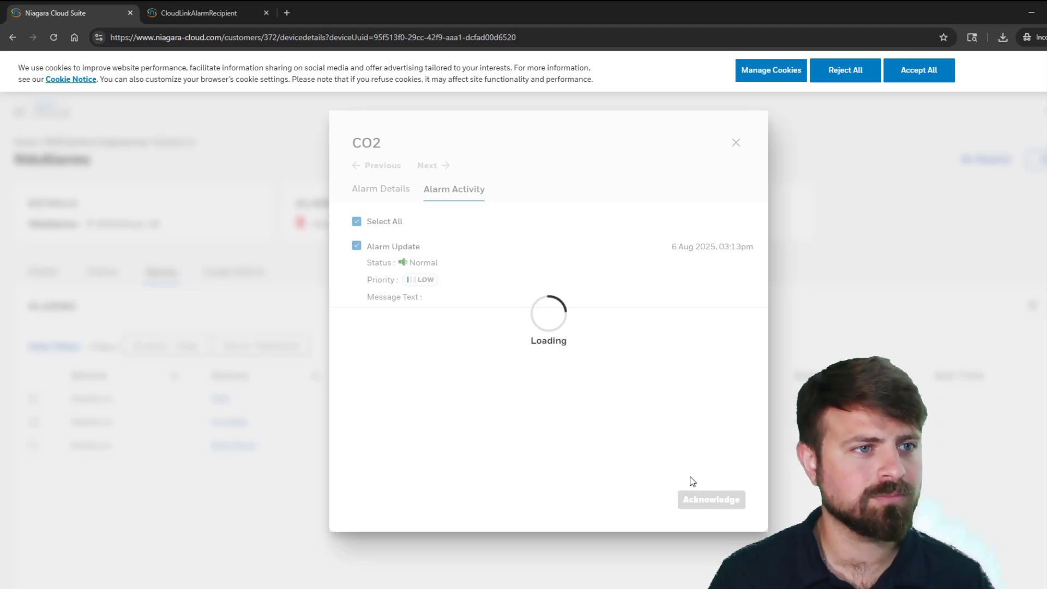
pyautogui.click(733, 146)
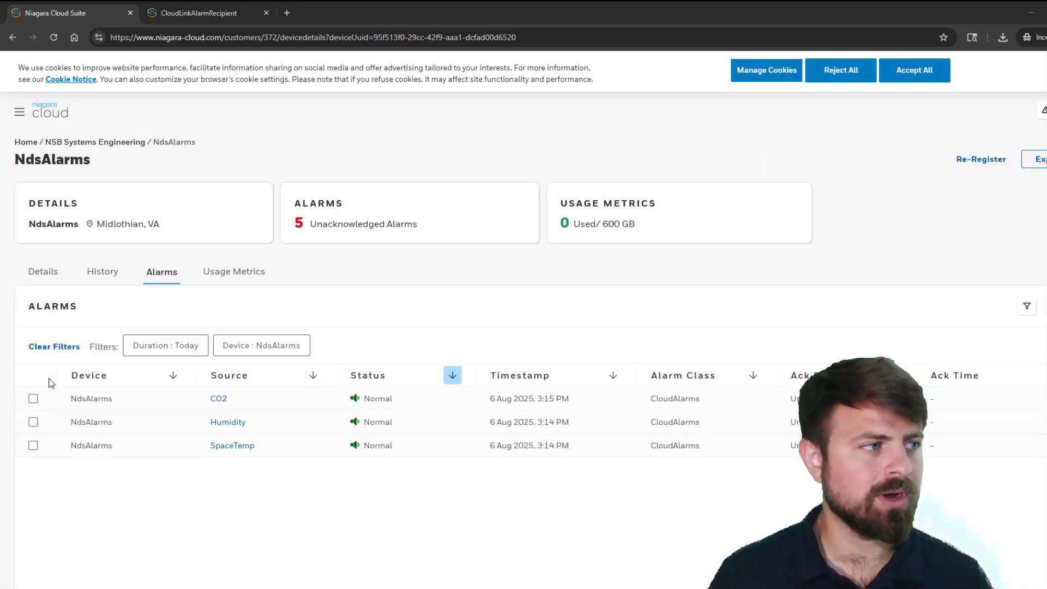
# Acknowledge the CO2, Humidity and SpaceTemp alarms together from the NdsAlarms alarm list
pyautogui.click(33, 400)
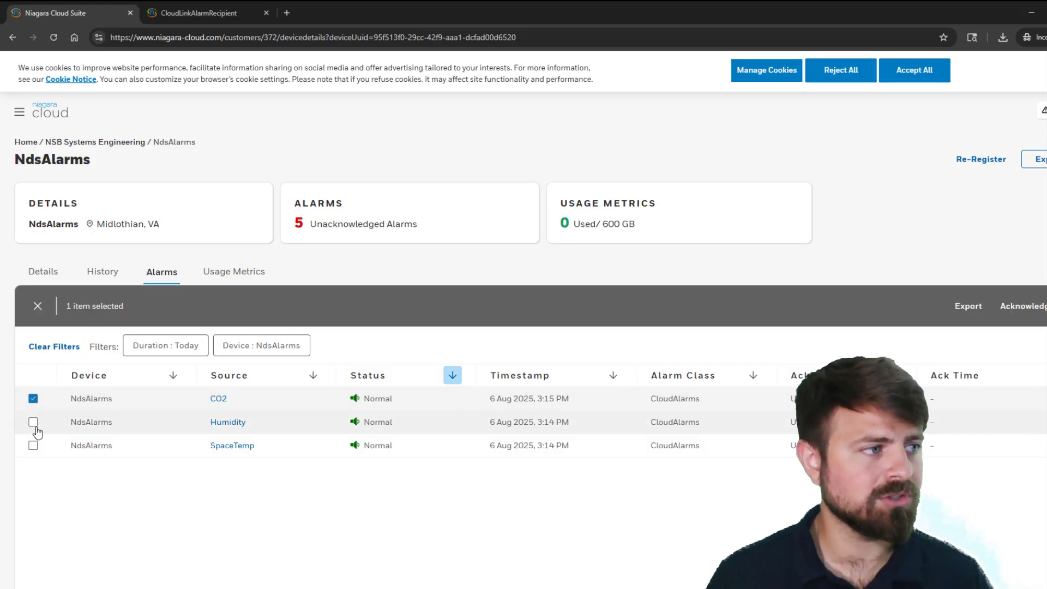
pyautogui.click(33, 445)
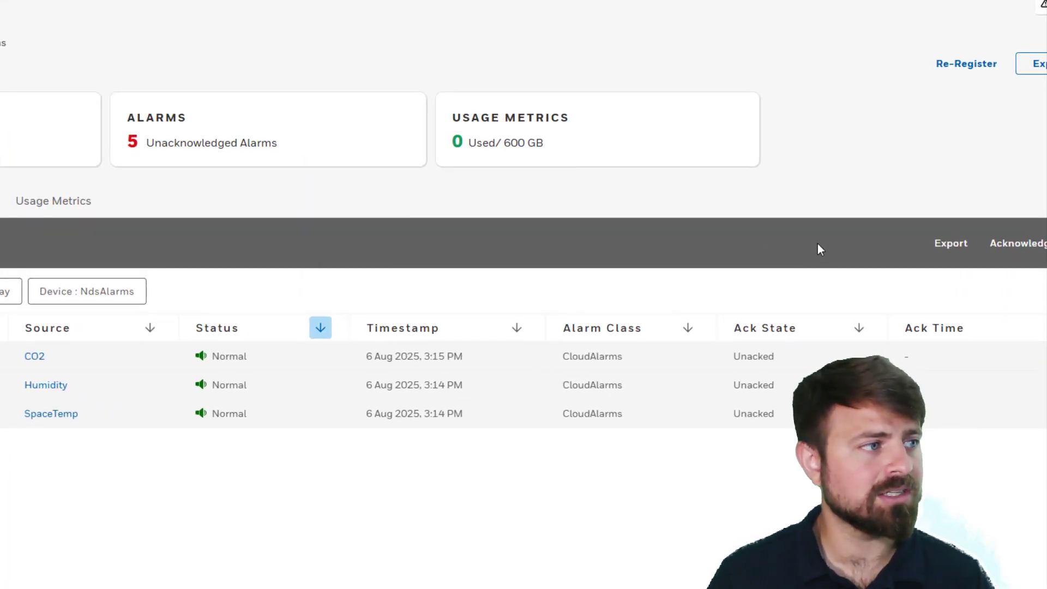
pyautogui.click(1042, 248)
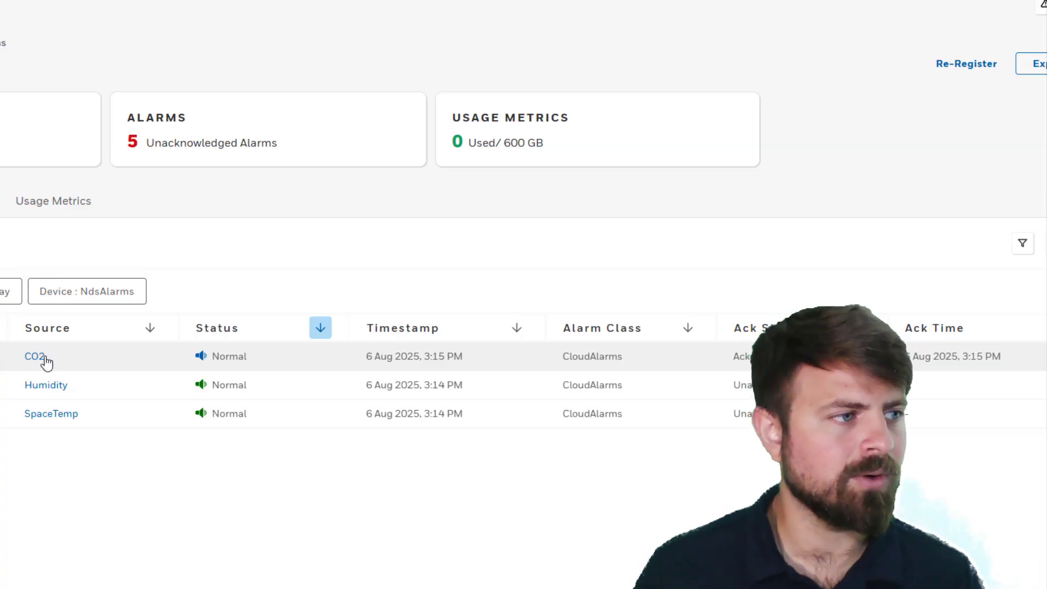
# Review the CO2 alarm's details for the acknowledging user and update time, and check its alarm activity
pyautogui.click(38, 357)
pyautogui.scroll(-4, 352, 365)
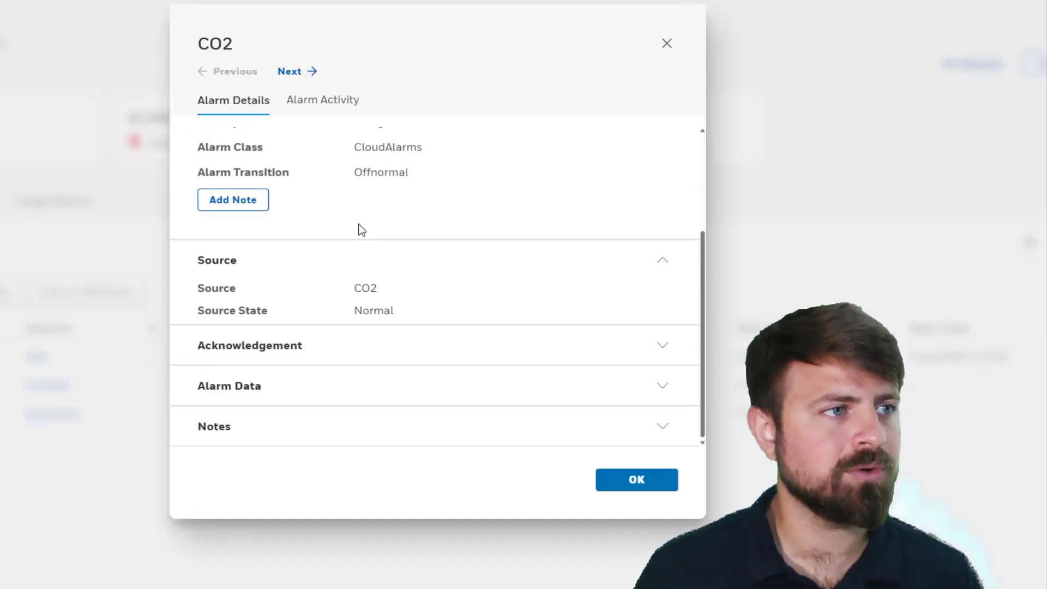
pyautogui.scroll(3, 360, 229)
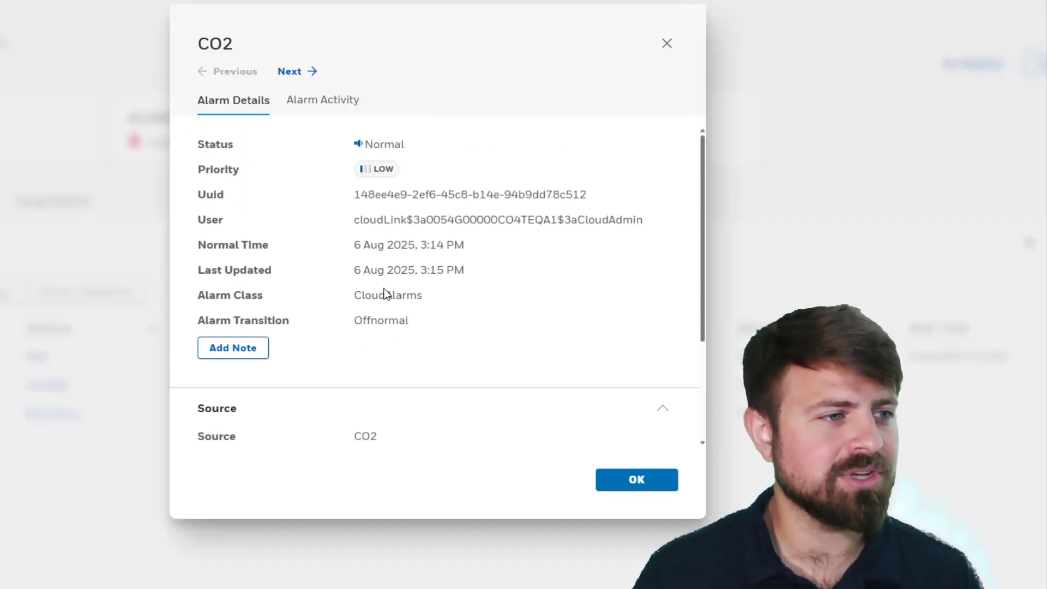
pyautogui.click(339, 109)
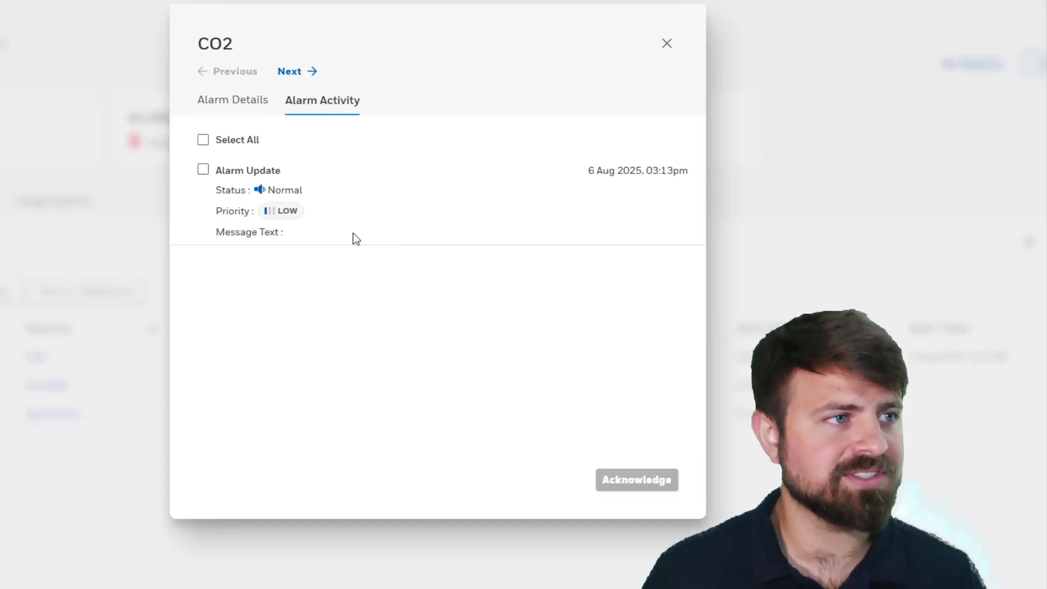
# Close the CO2 alarm's details and examine the duration, source and acknowledgement filter options for the NdsAlarms alarm list
pyautogui.click(668, 45)
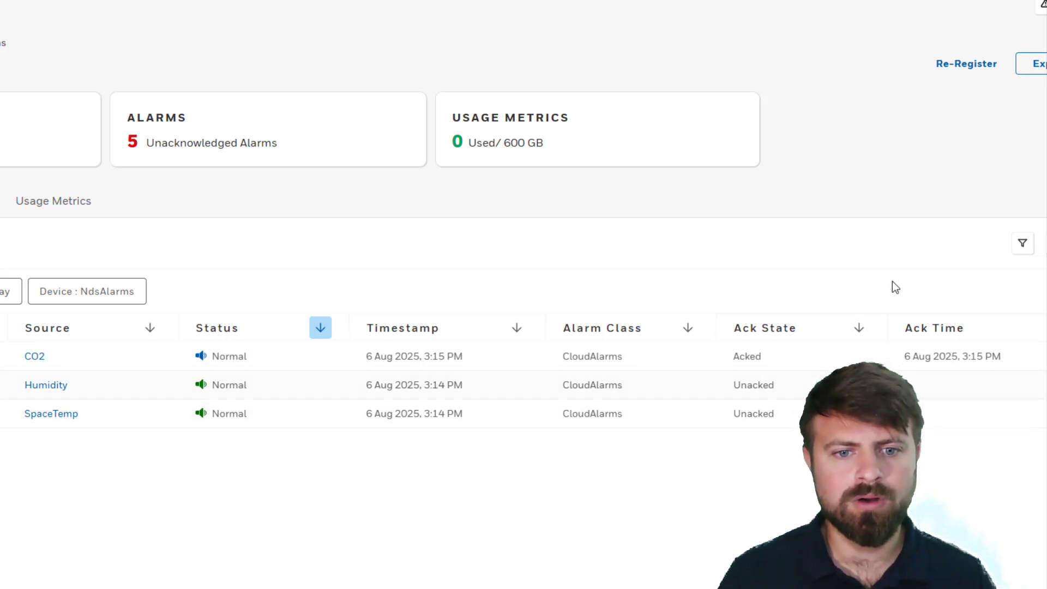
pyautogui.click(1023, 247)
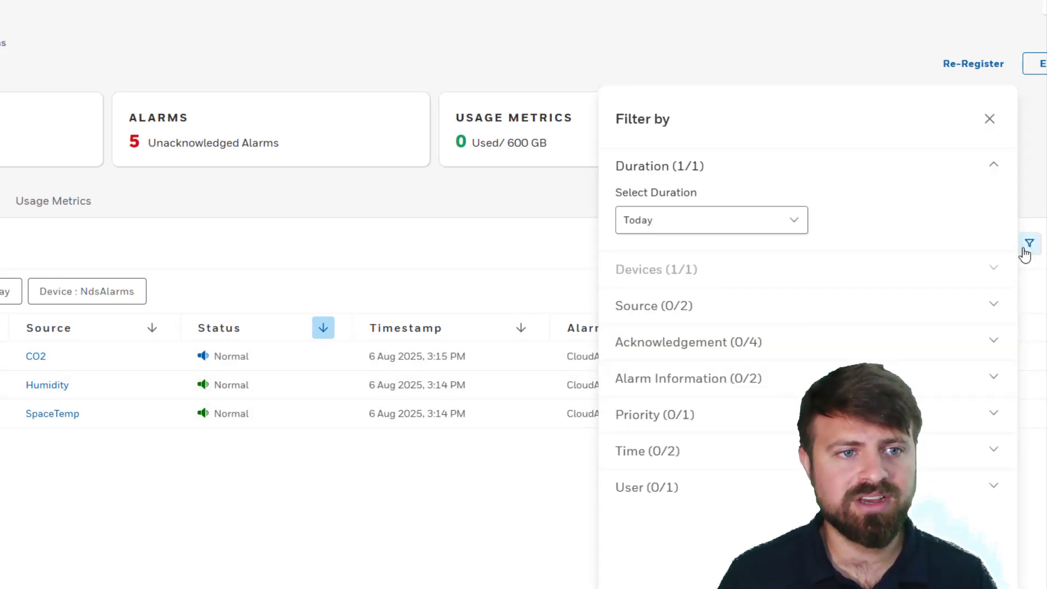
pyautogui.click(759, 224)
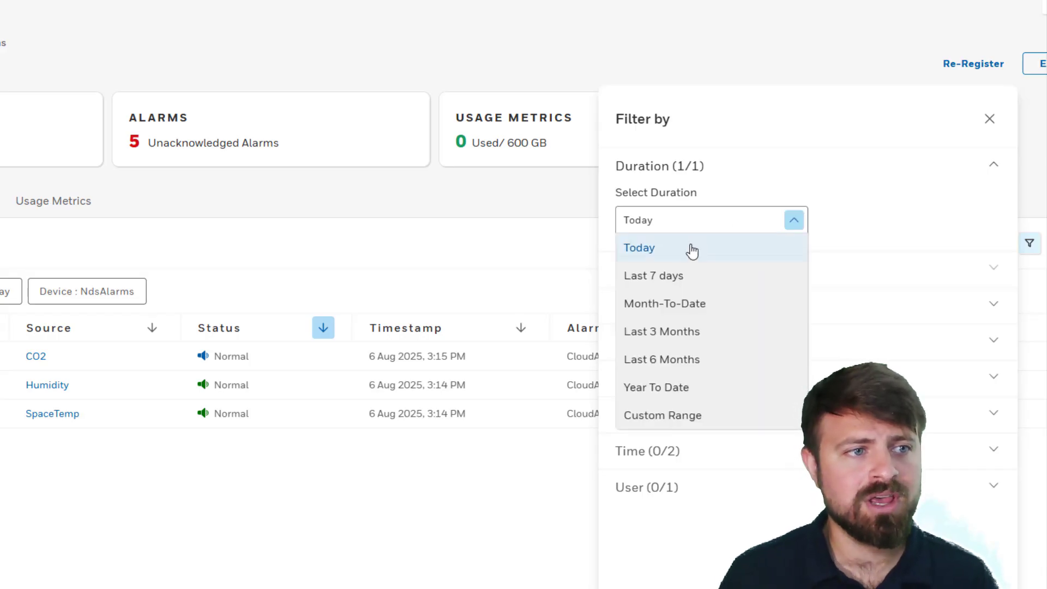
pyautogui.click(793, 223)
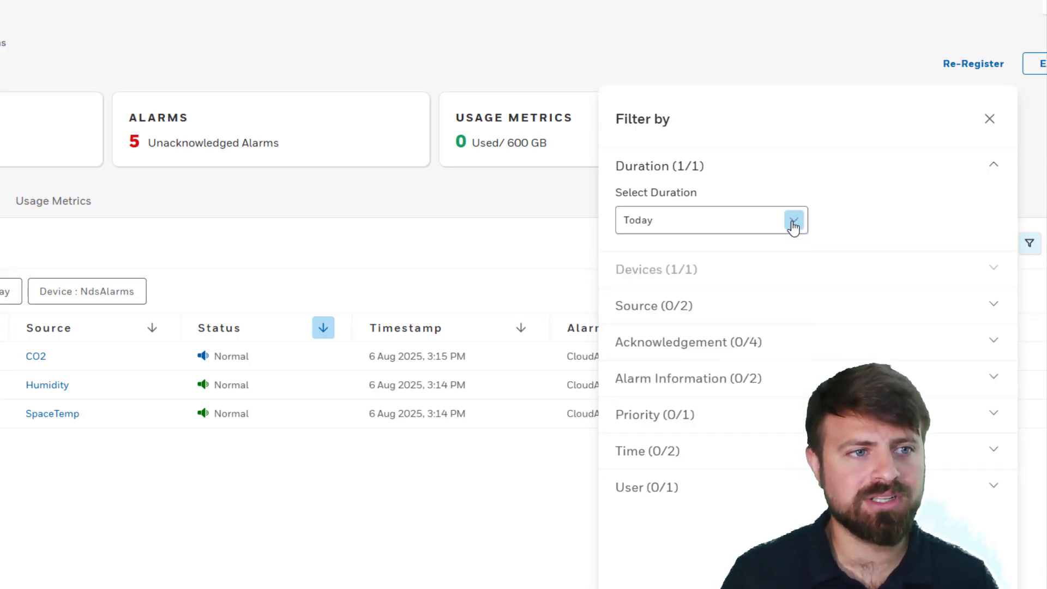
pyautogui.click(823, 311)
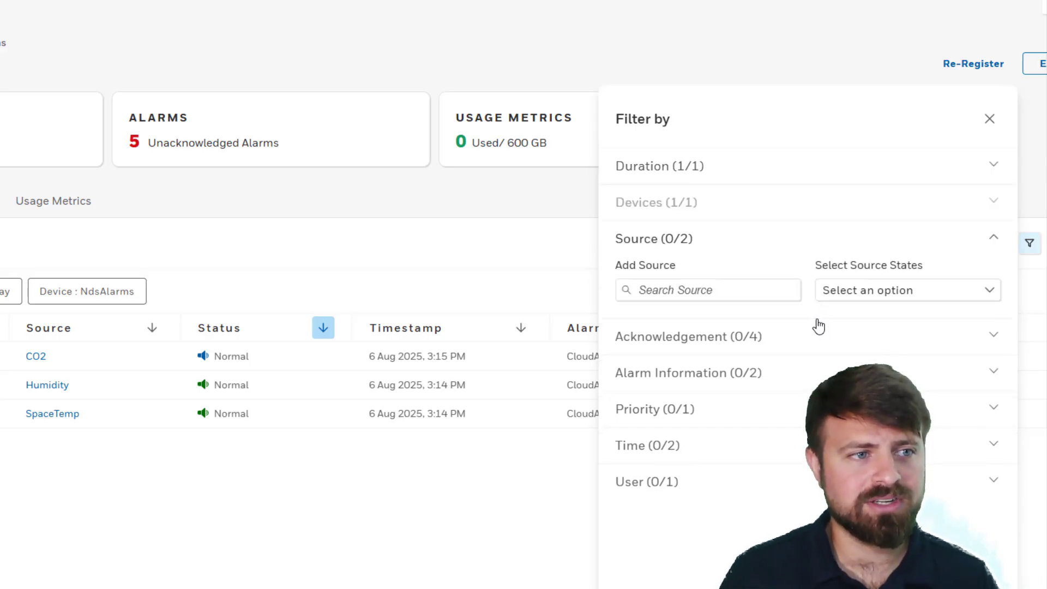
pyautogui.click(819, 326)
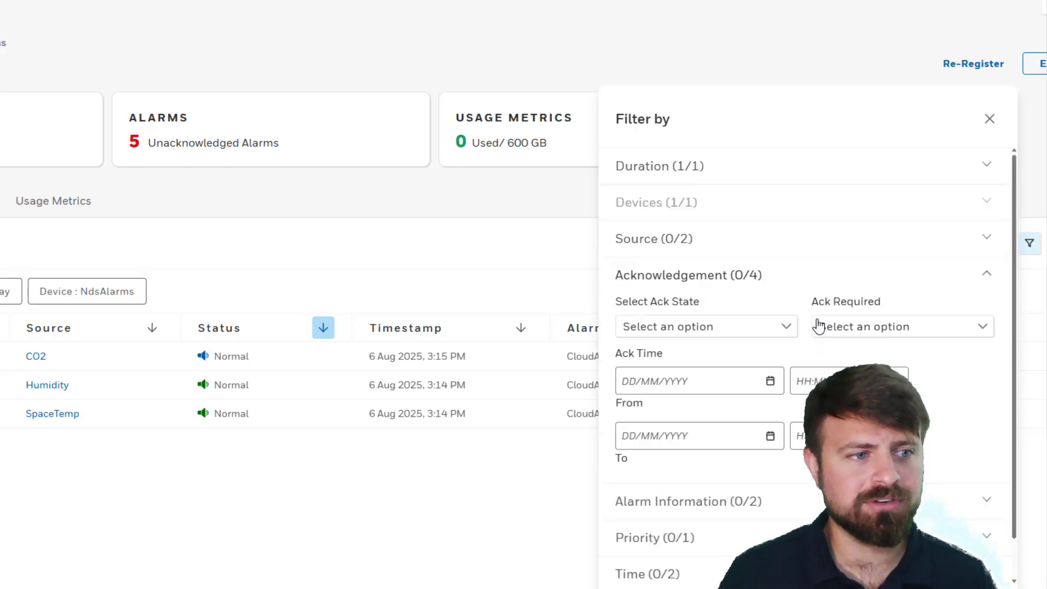
pyautogui.click(991, 117)
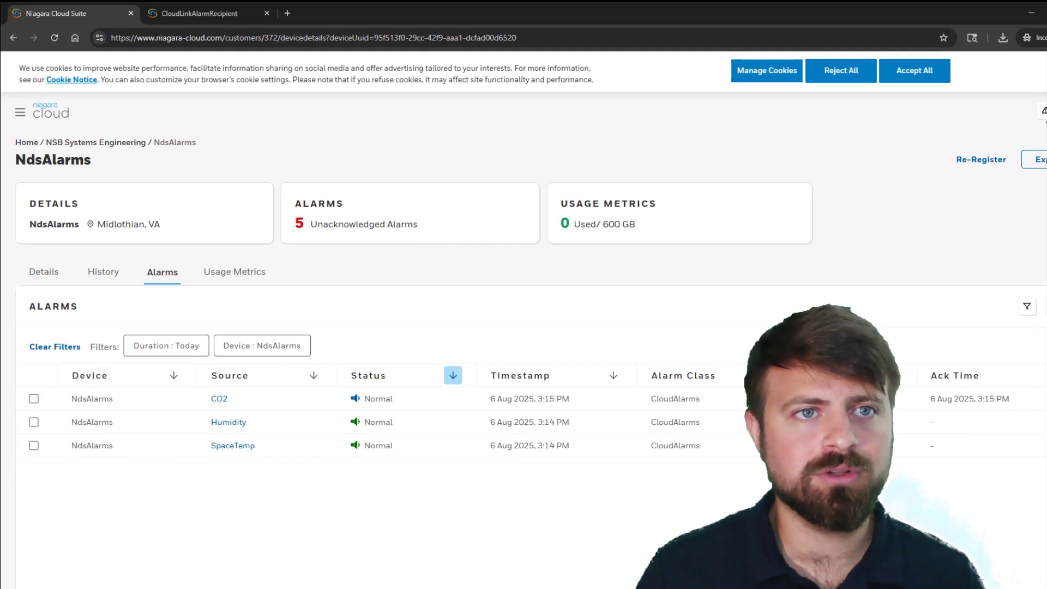
# Open the NSB Systems Engineering alarm list covering all devices and choose Last 7 days as its duration filter
pyautogui.click(1042, 113)
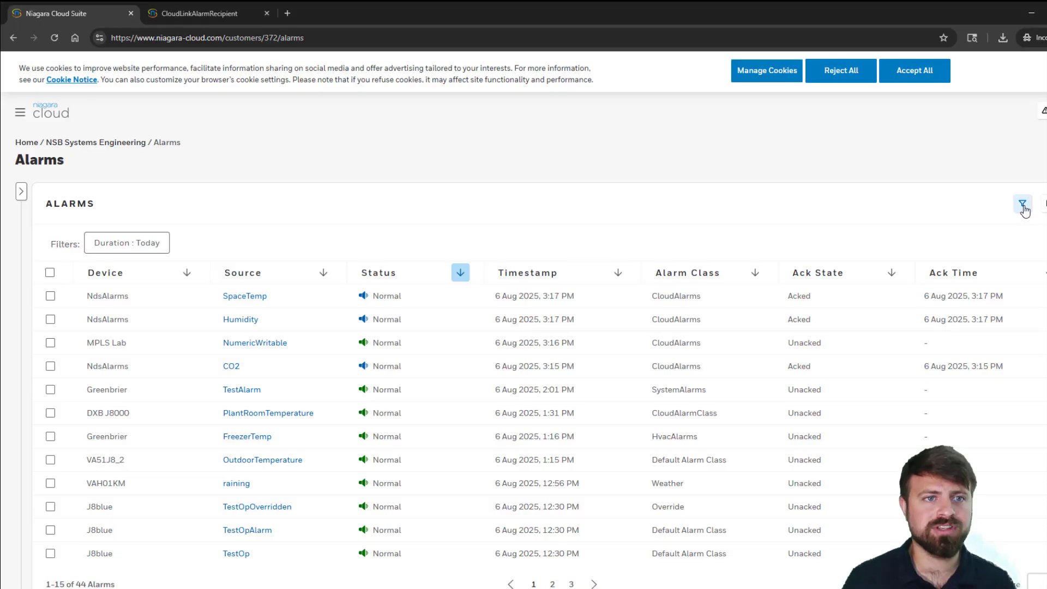
pyautogui.click(1023, 205)
pyautogui.click(760, 287)
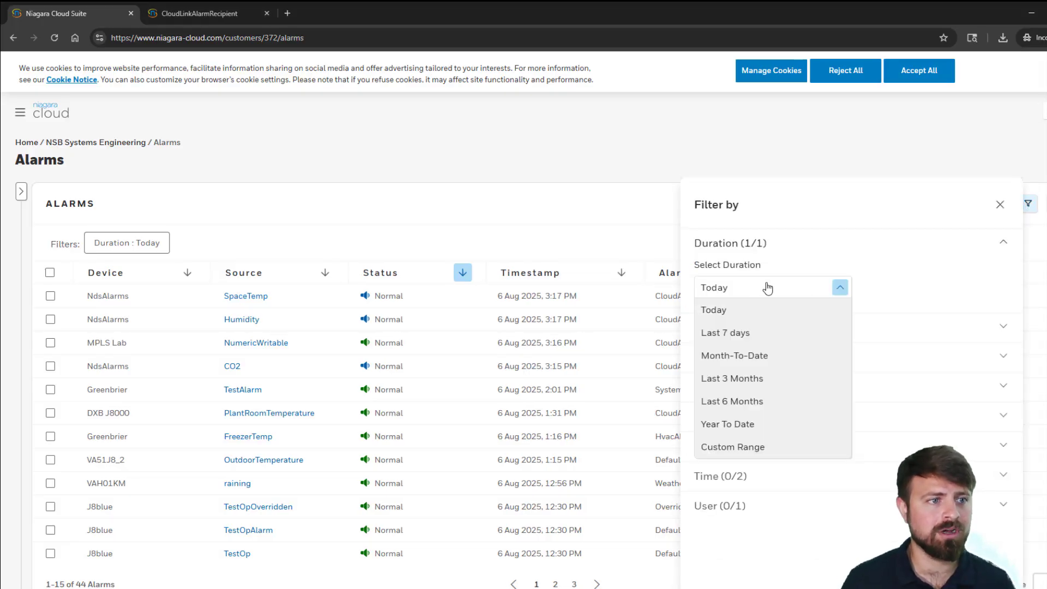
pyautogui.click(767, 287)
pyautogui.click(768, 288)
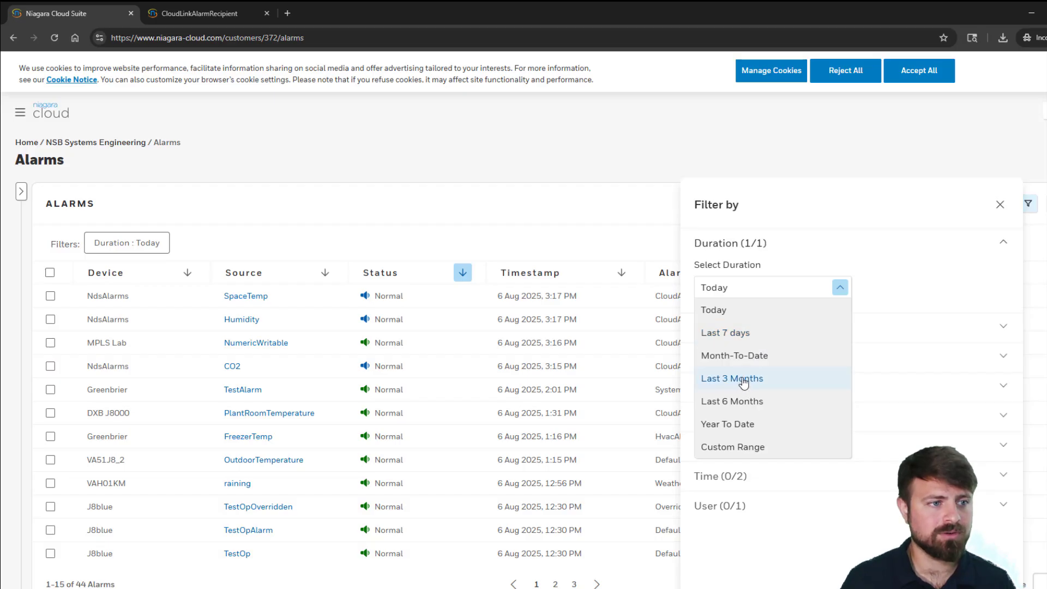
pyautogui.click(752, 338)
# Restrict the device filter to Pinemist, Jace144 and NdsAlarms, and apply the filters to the alarm list
pyautogui.click(826, 339)
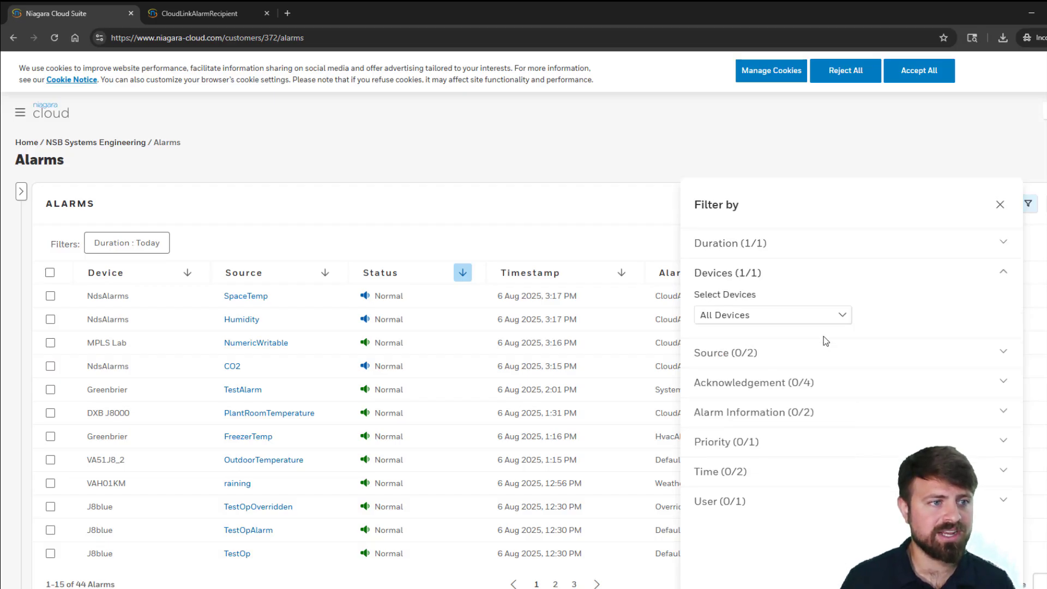
pyautogui.click(833, 317)
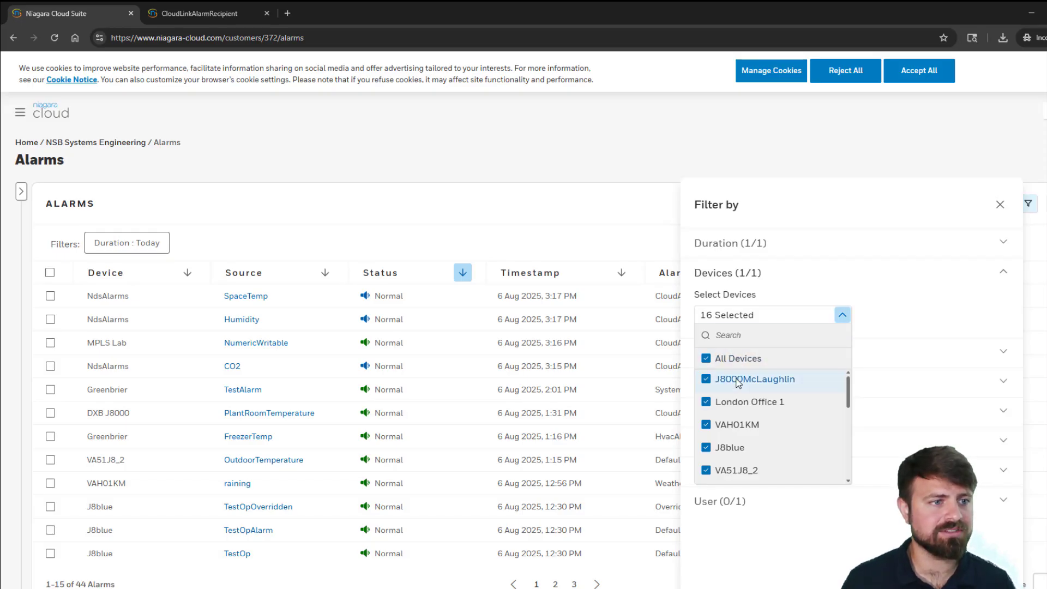
pyautogui.click(703, 360)
pyautogui.scroll(-5, 711, 404)
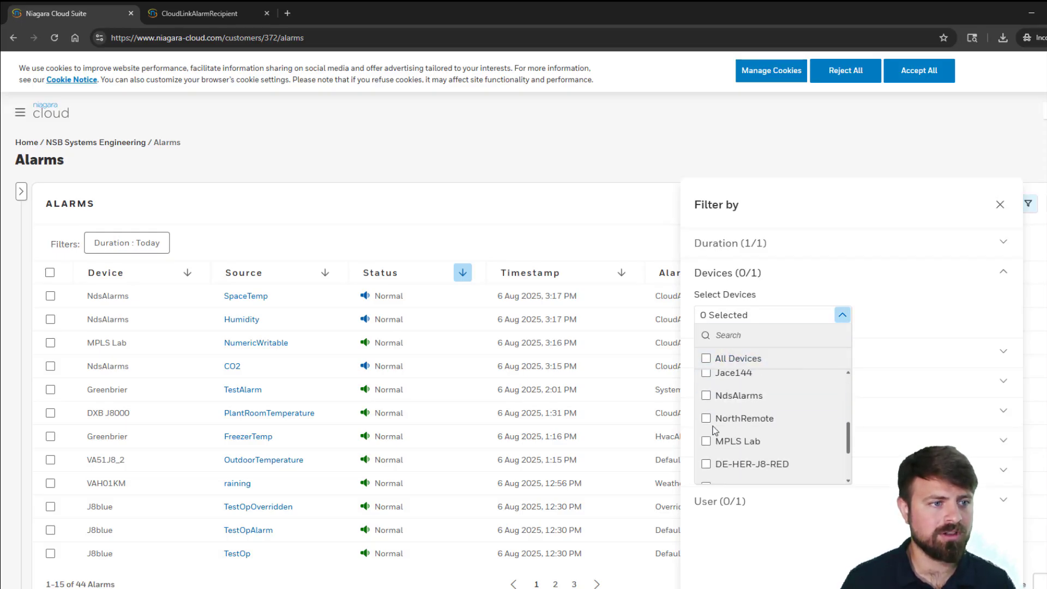
pyautogui.scroll(1, 718, 426)
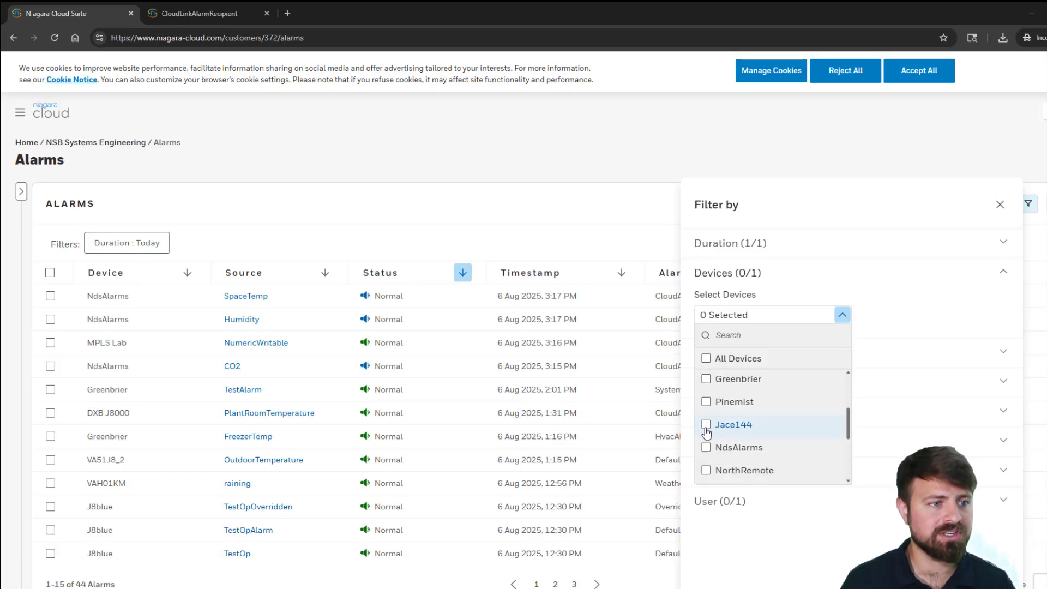
pyautogui.click(706, 426)
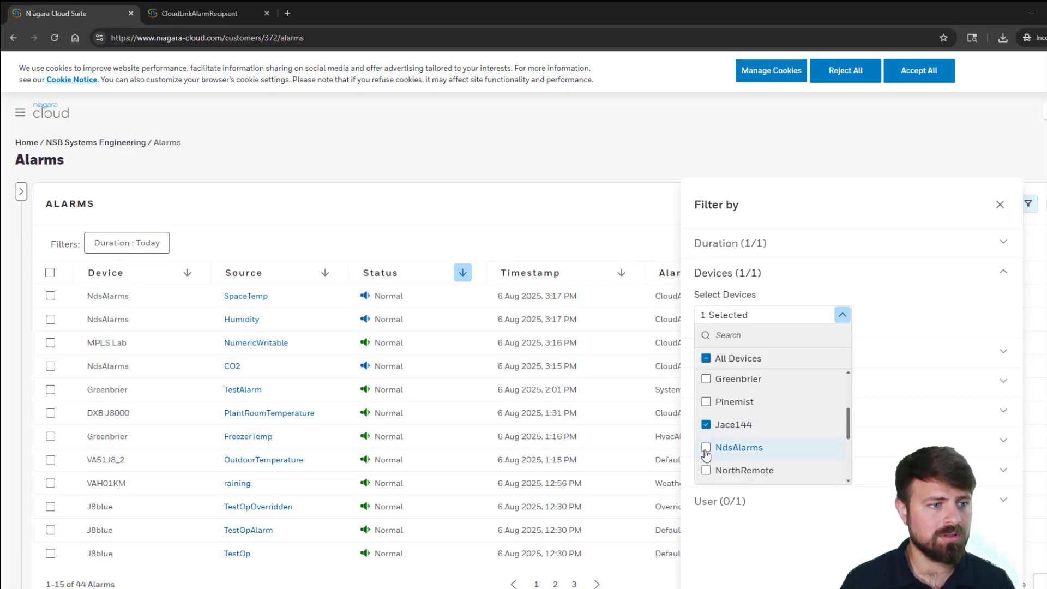
pyautogui.click(706, 449)
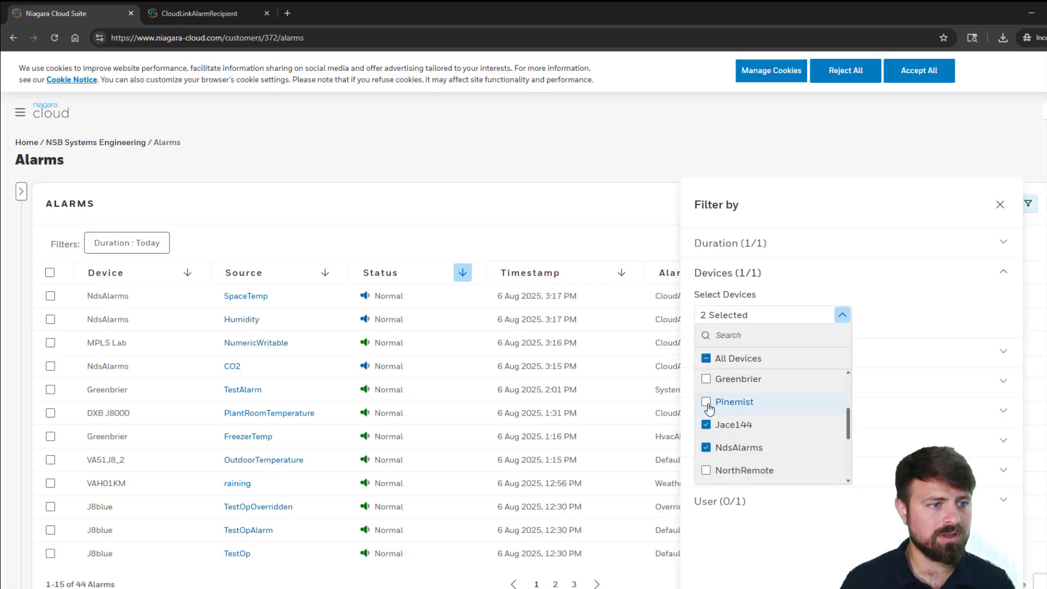
pyautogui.click(855, 266)
pyautogui.click(856, 266)
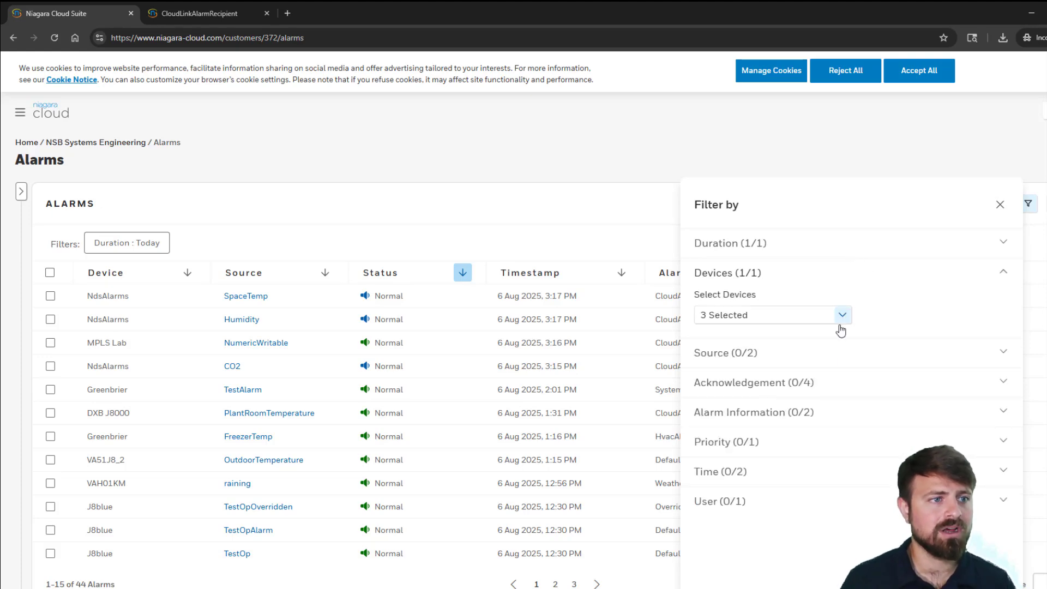
pyautogui.hotkey('ctrl', '-')
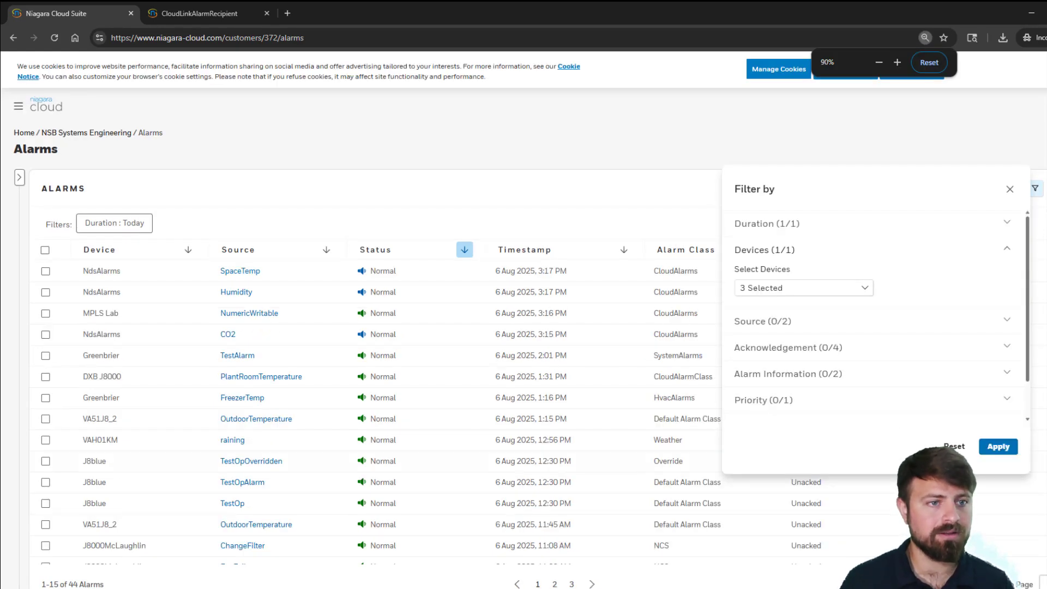
pyautogui.click(1000, 449)
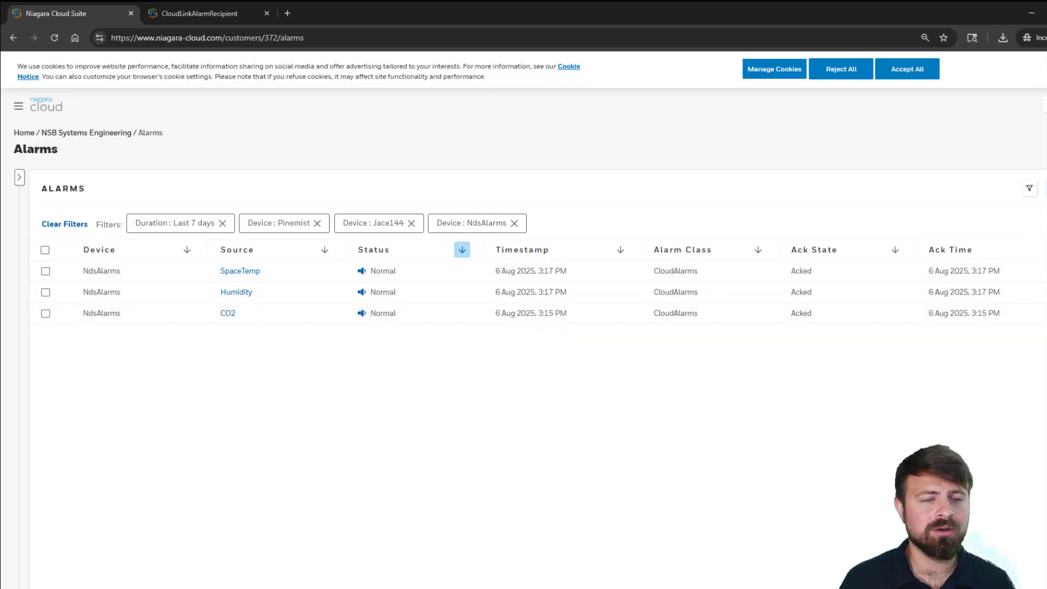
# Add the Message Text and UUID columns to the alarm table and save the column selection
pyautogui.click(1046, 188)
pyautogui.scroll(-2, 924, 368)
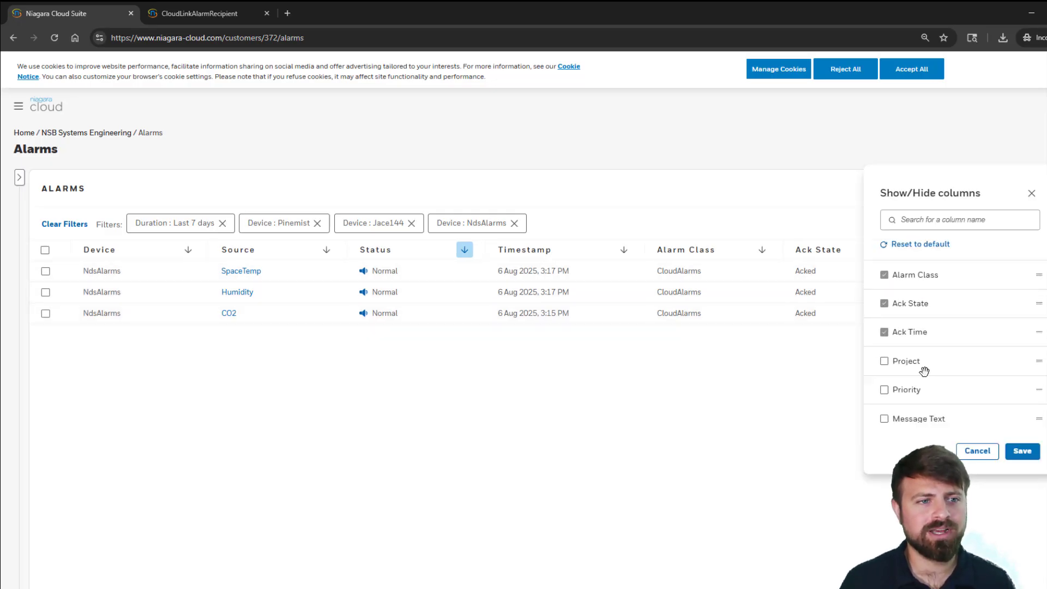
pyautogui.scroll(-1, 940, 401)
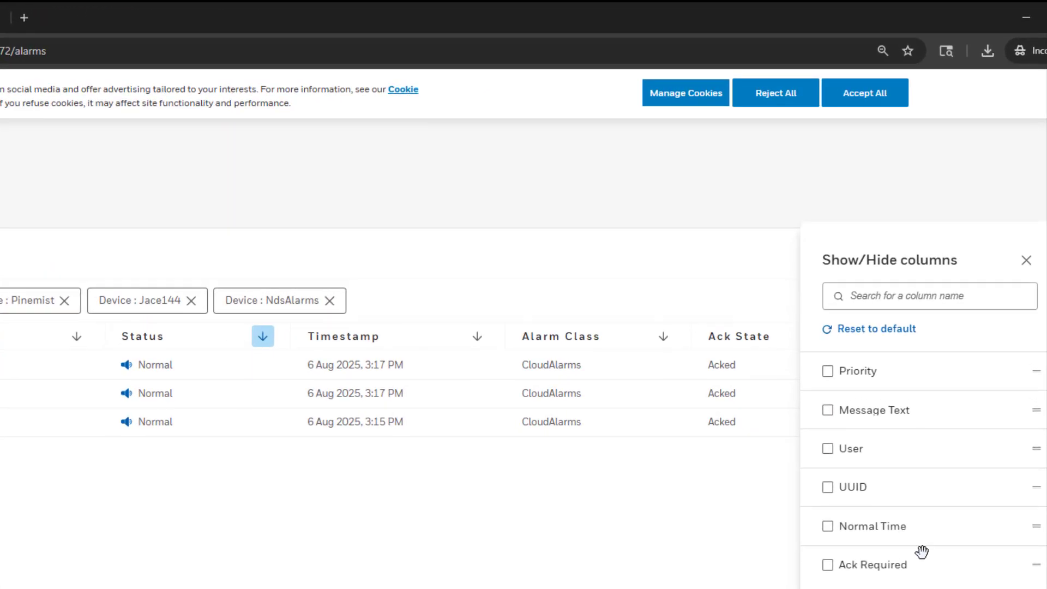
pyautogui.scroll(-1, 915, 525)
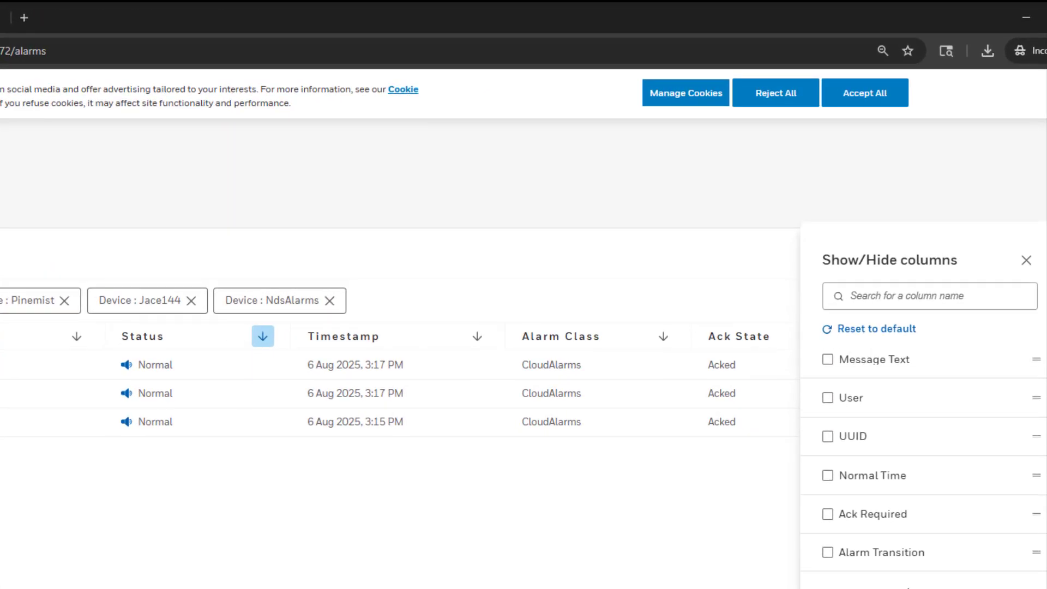
pyautogui.scroll(4, 840, 475)
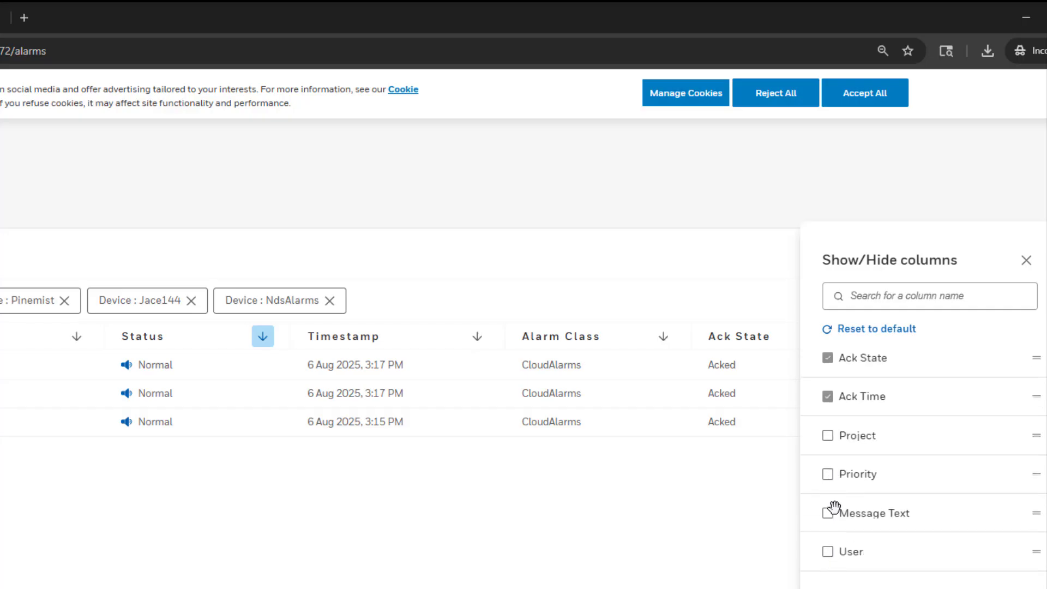
pyautogui.scroll(4, 846, 500)
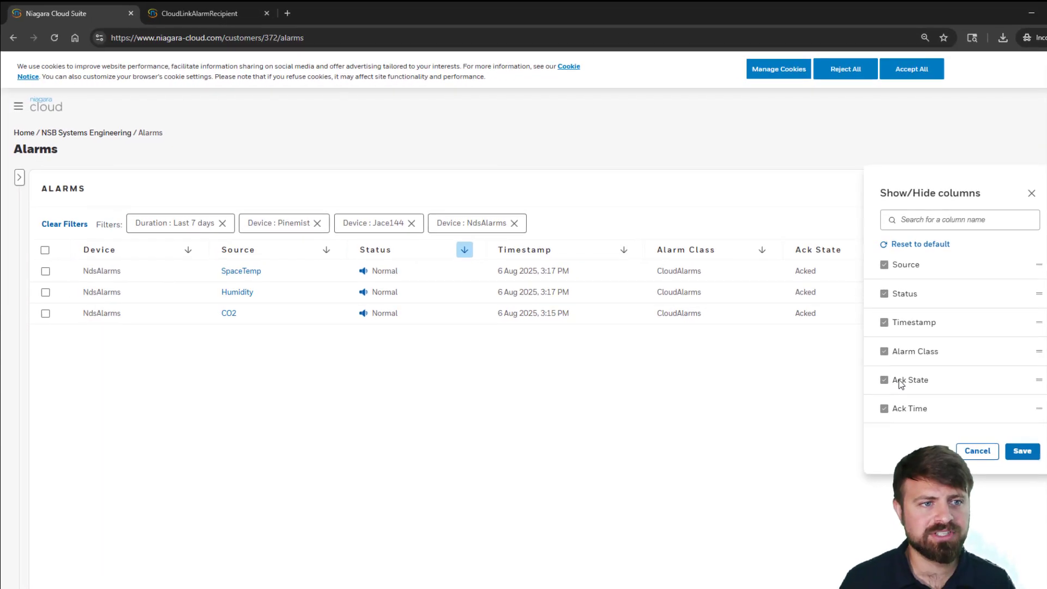
pyautogui.scroll(-6, 843, 515)
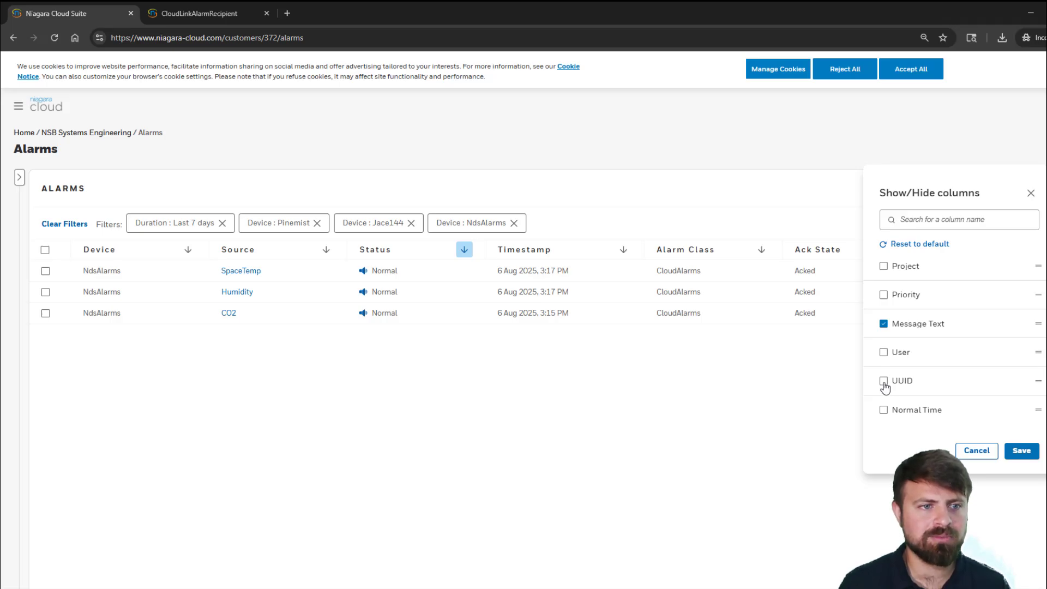
pyautogui.click(884, 384)
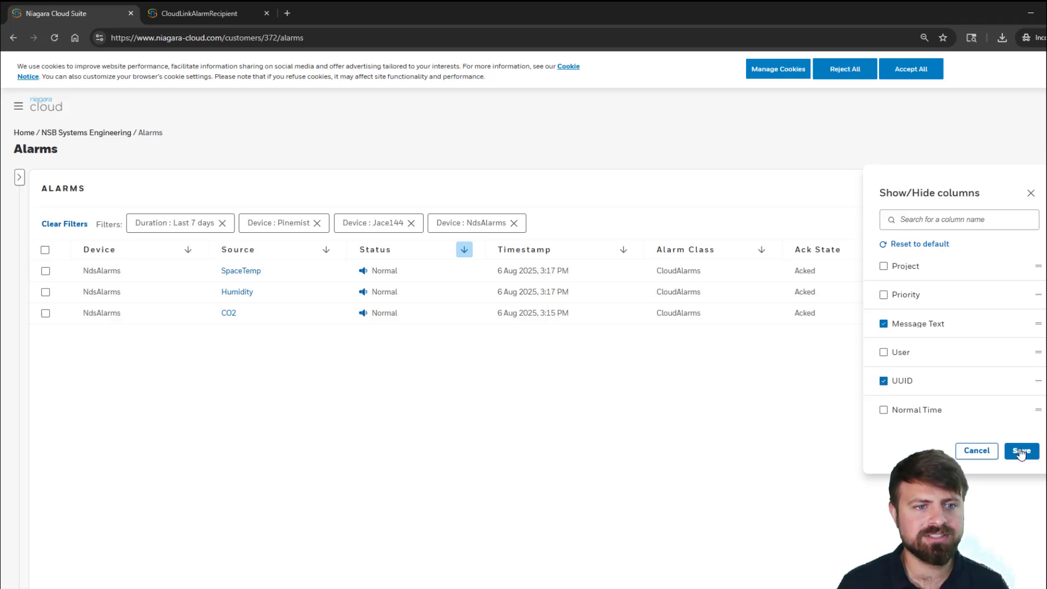
pyautogui.click(1021, 452)
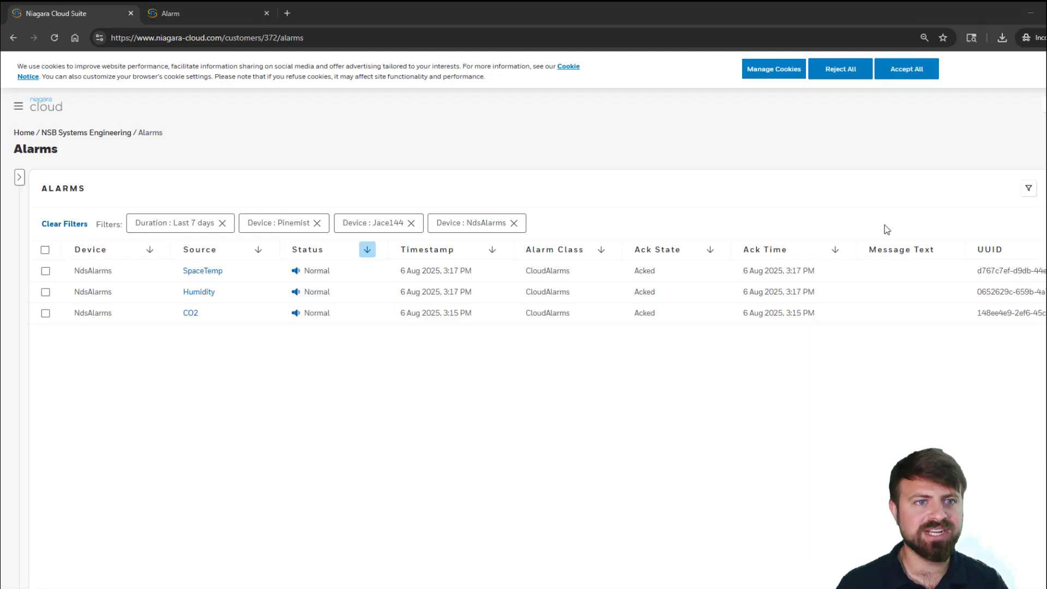
# Export all the filtered alarms to a CSV file and open the folder containing the download
pyautogui.click(50, 252)
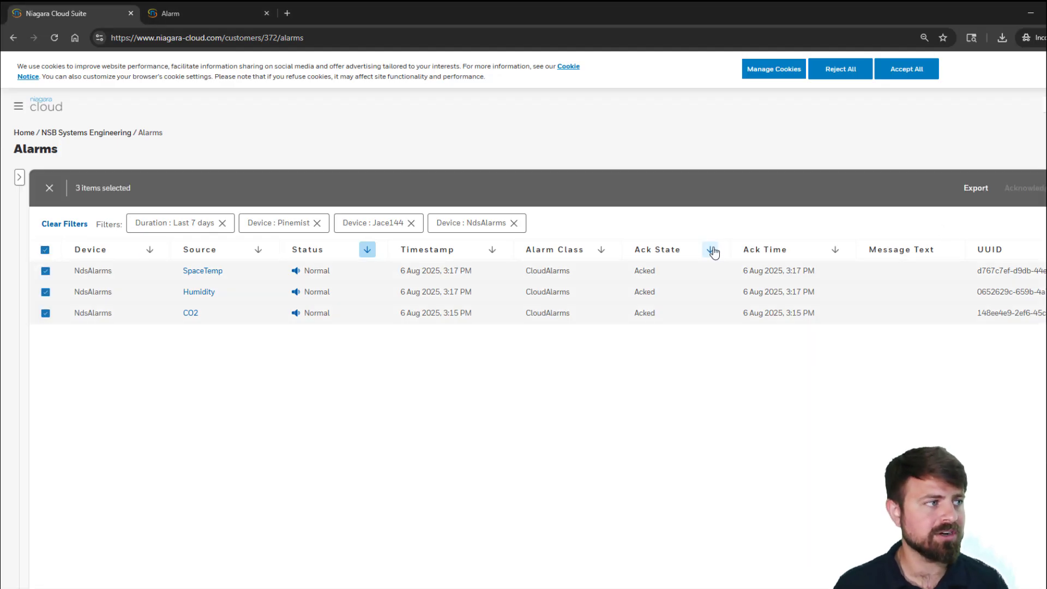
pyautogui.click(975, 188)
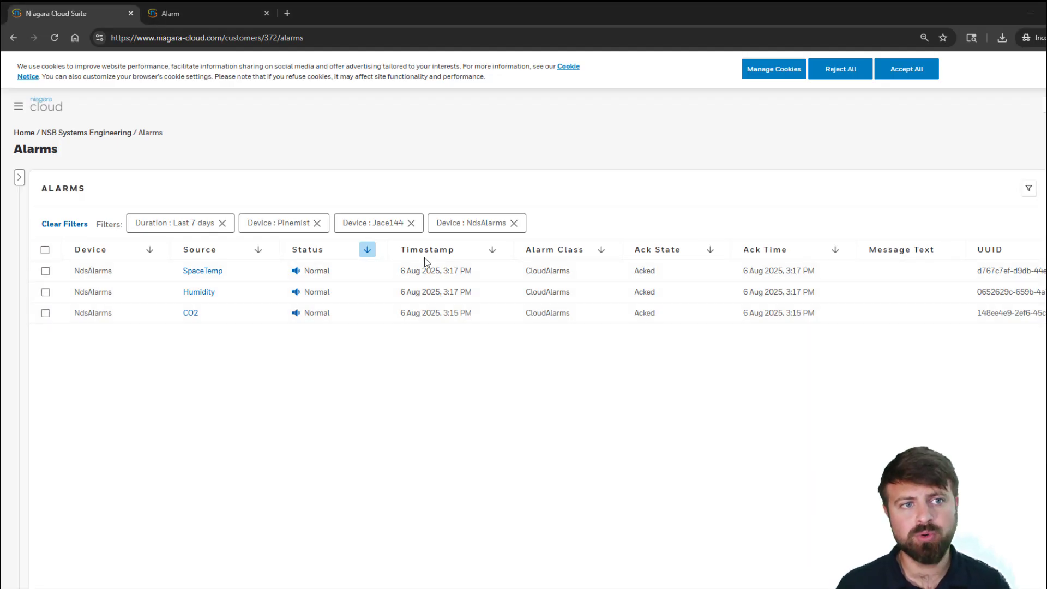
pyautogui.click(429, 340)
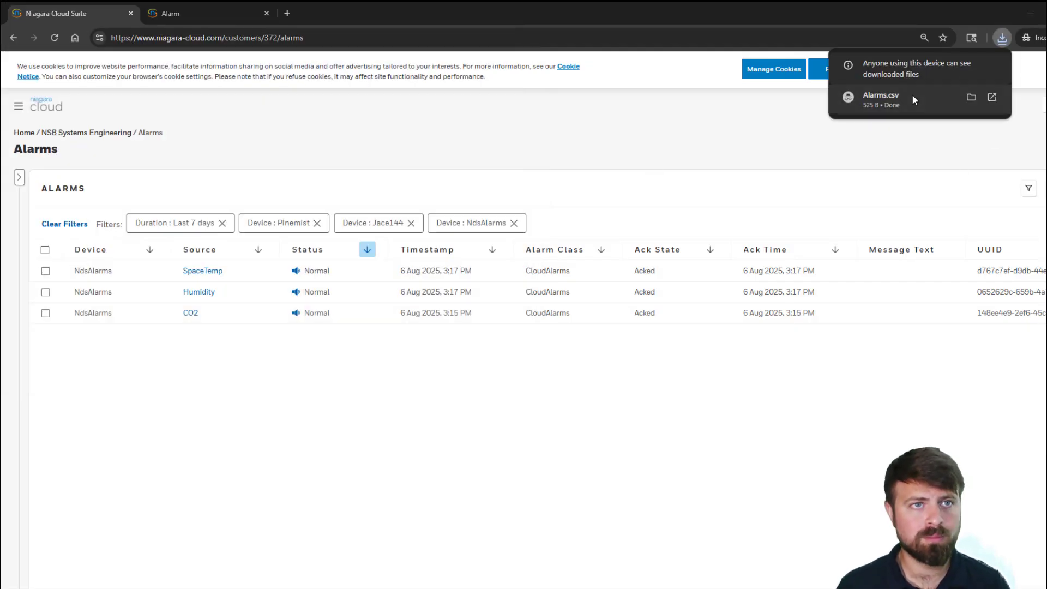
pyautogui.click(972, 97)
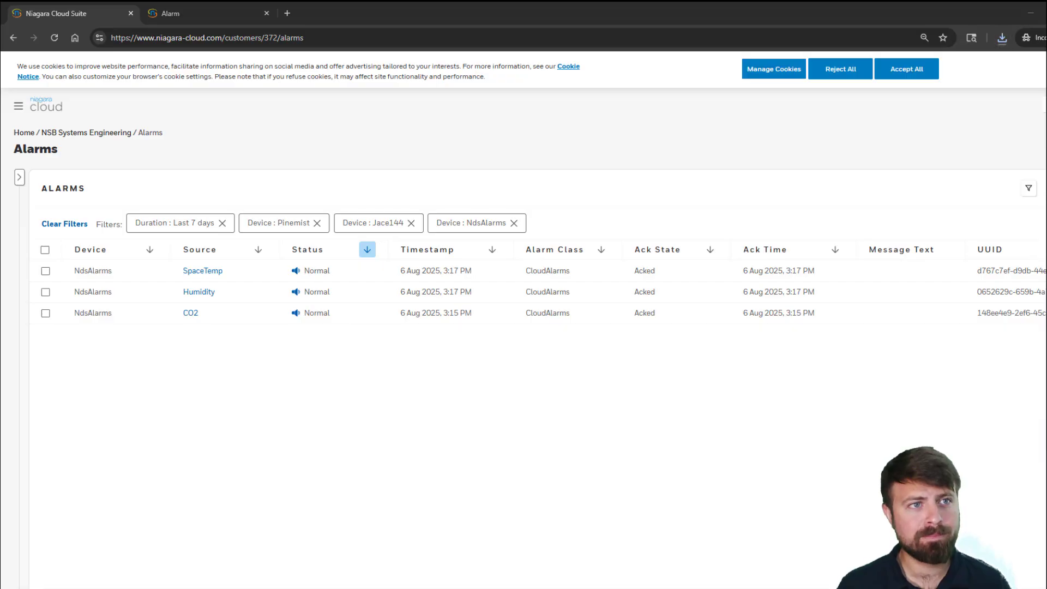